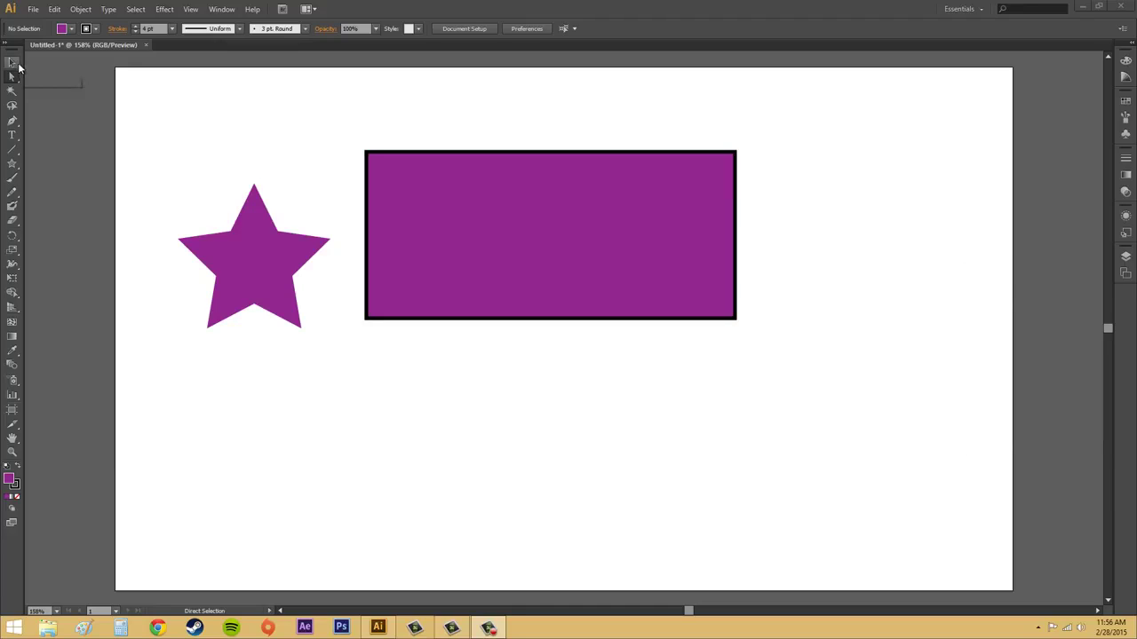
Move the star onto the middle of the rectangle, at about X 472 px, Y 175 px.
left_click(701, 287)
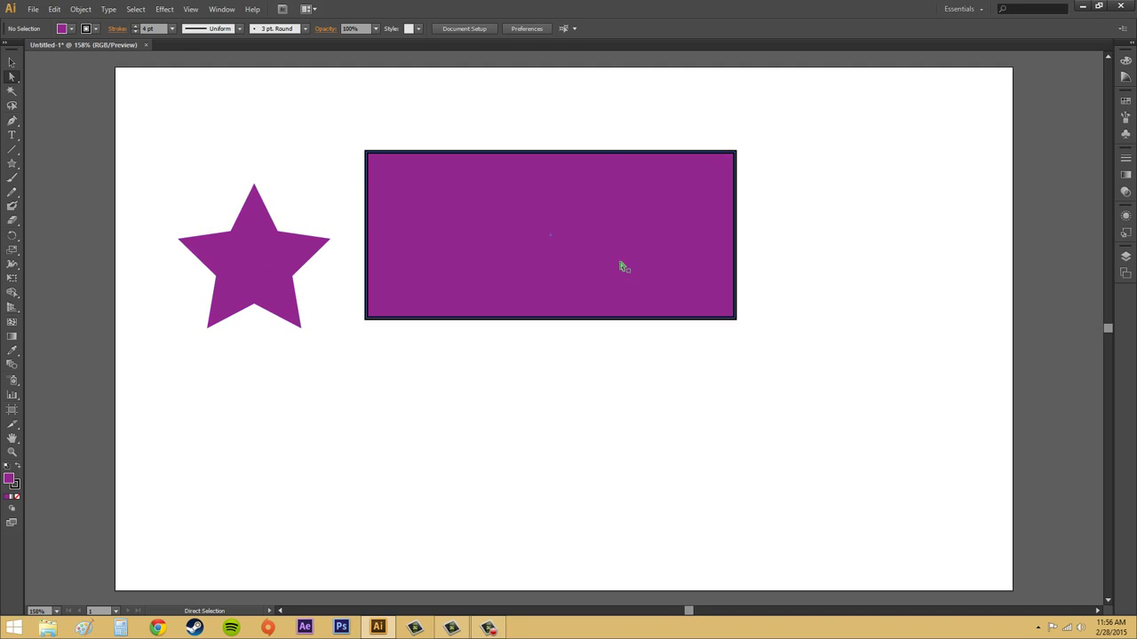
left_click(298, 256)
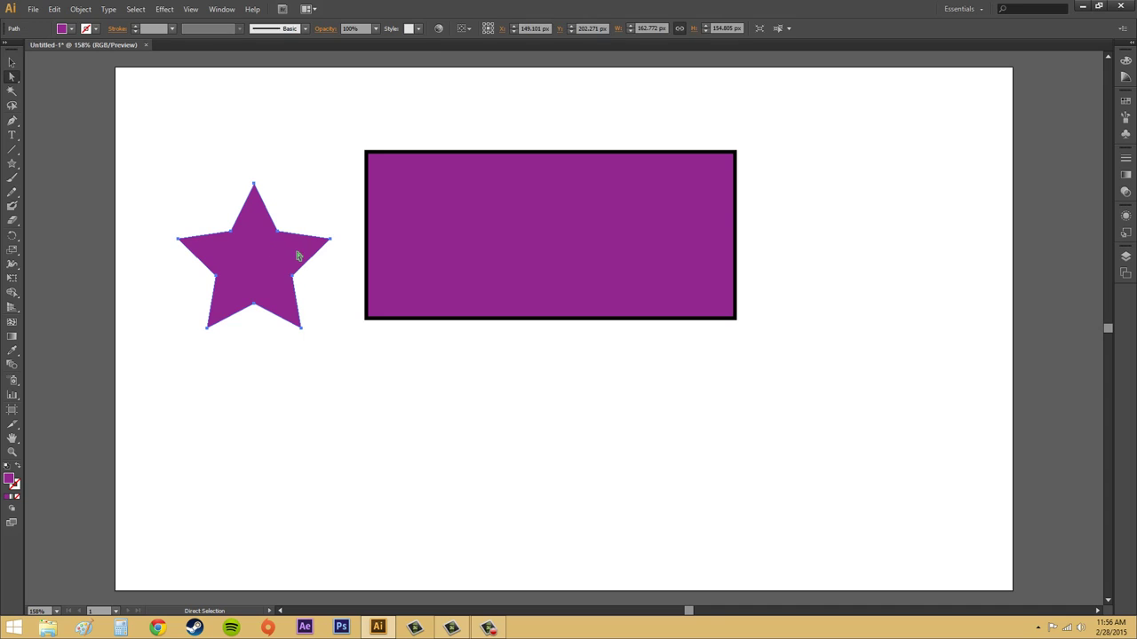
left_click(13, 60)
left_click_drag(257, 269, 561, 241)
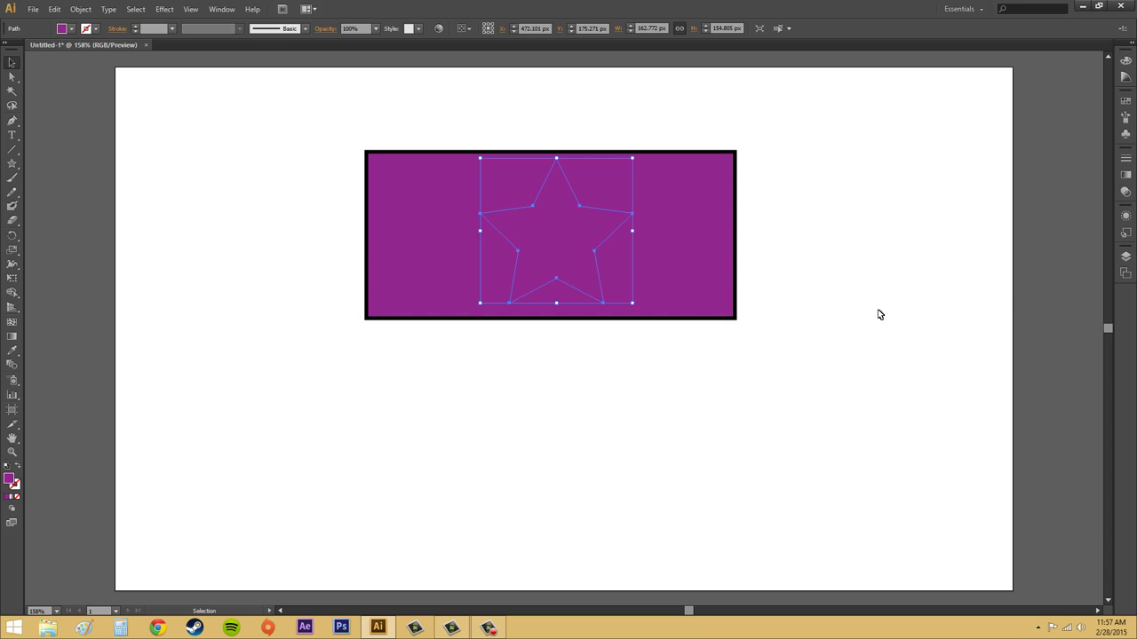
left_click(879, 314)
Change the star's fill to green so it stands out against the purple rectangle, and deselect it.
left_click(586, 254)
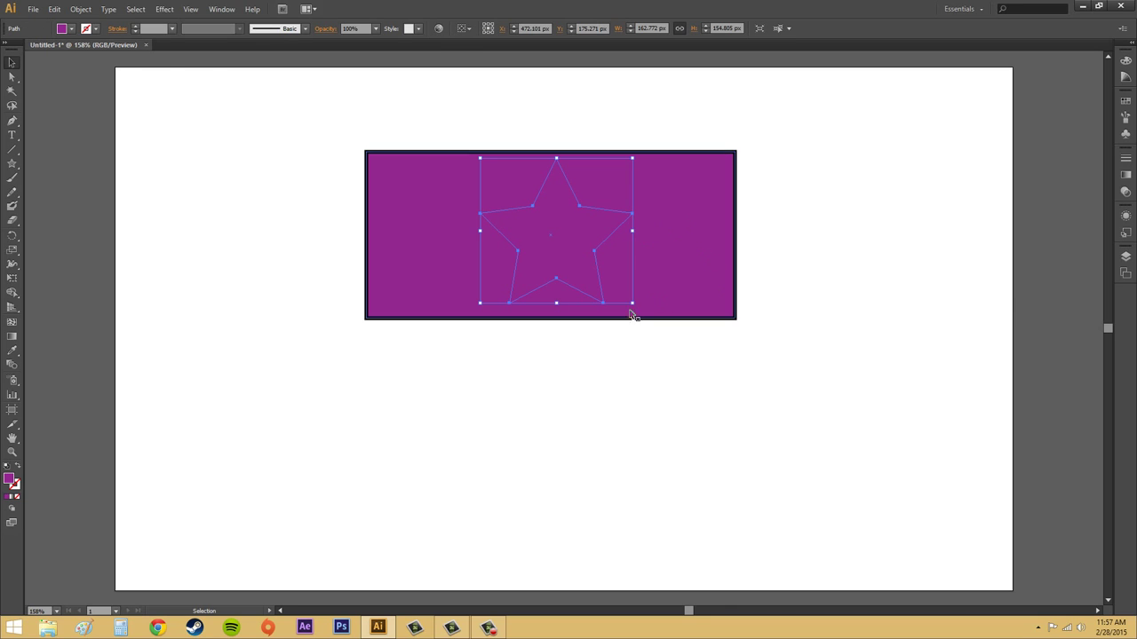
left_click(71, 29)
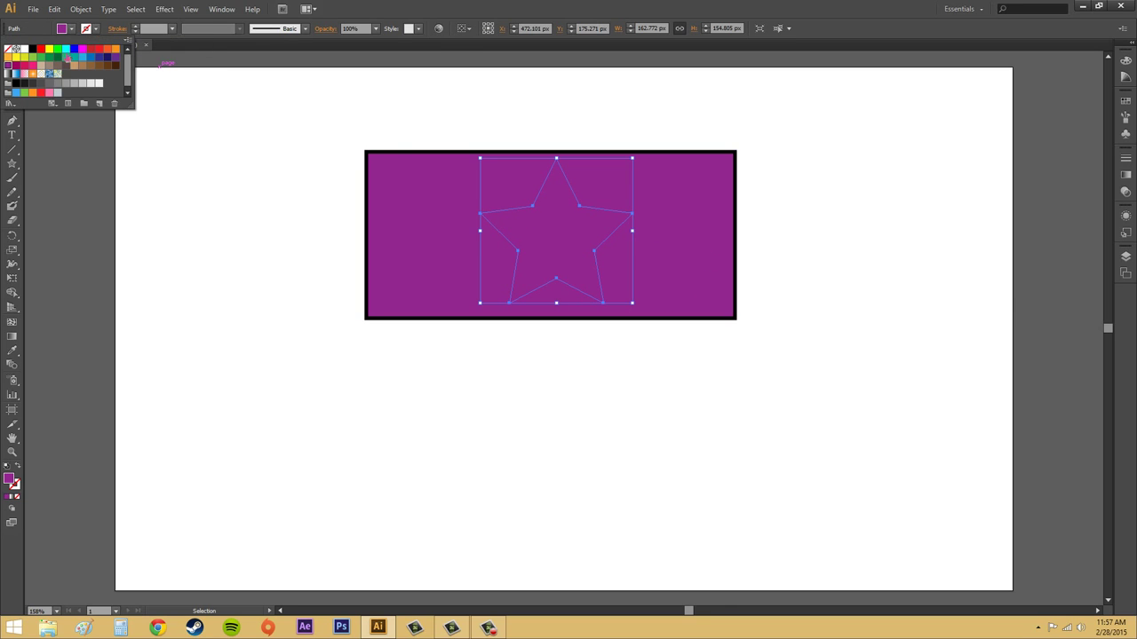
left_click(64, 56)
left_click(188, 228)
left_click(888, 210)
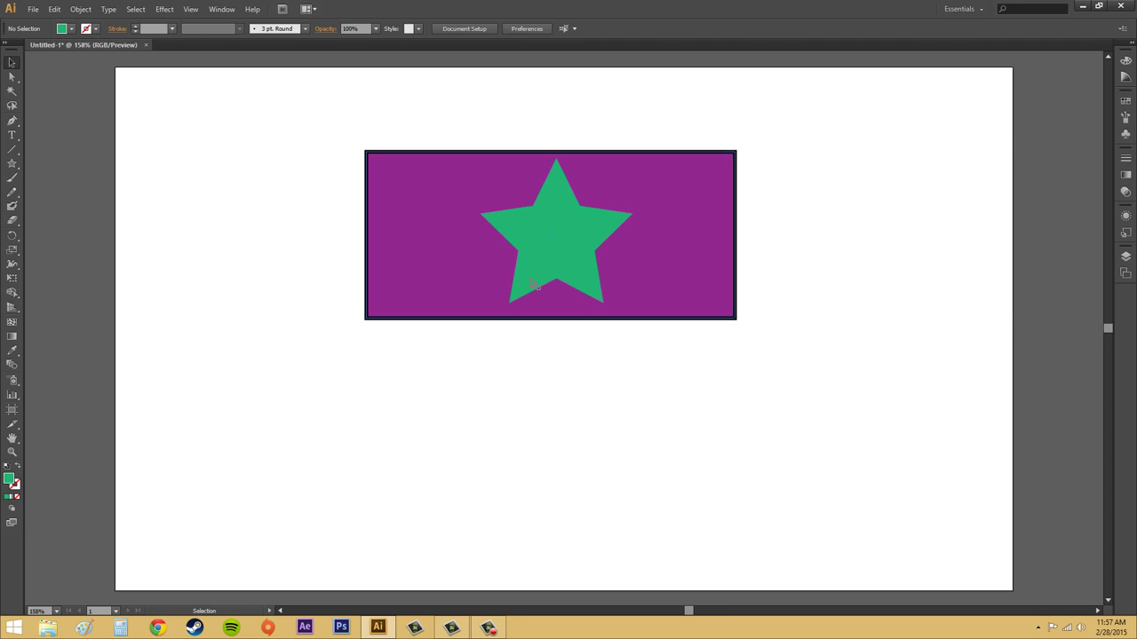
Use the star to cut the rectangle with Divide Objects Below, and move the divided pieces down the artboard.
left_click(495, 224)
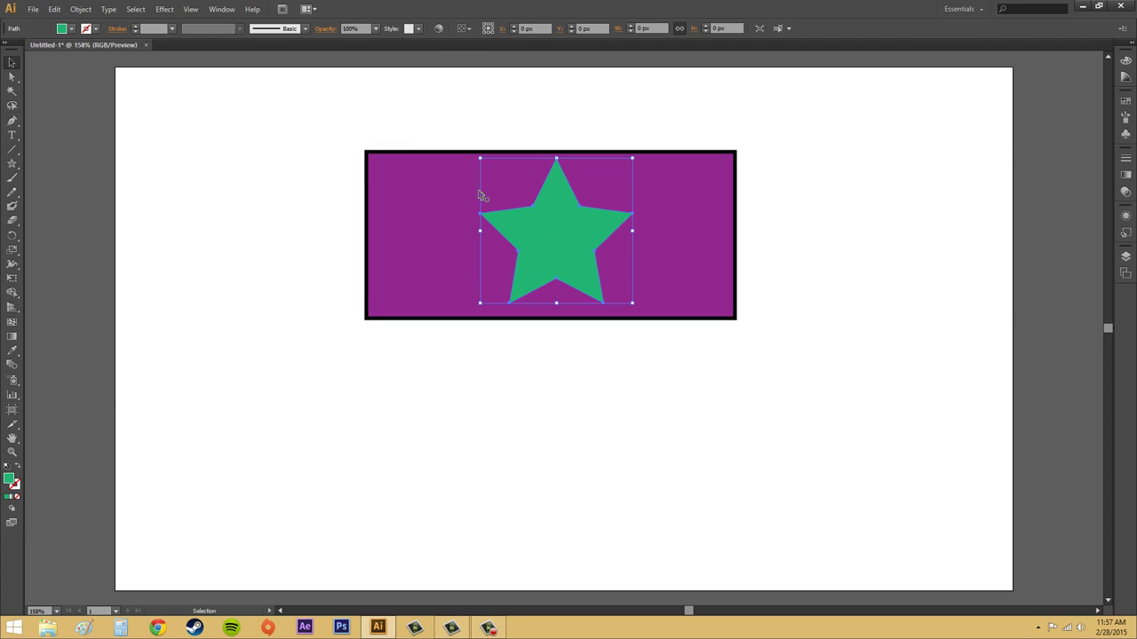
left_click(79, 10)
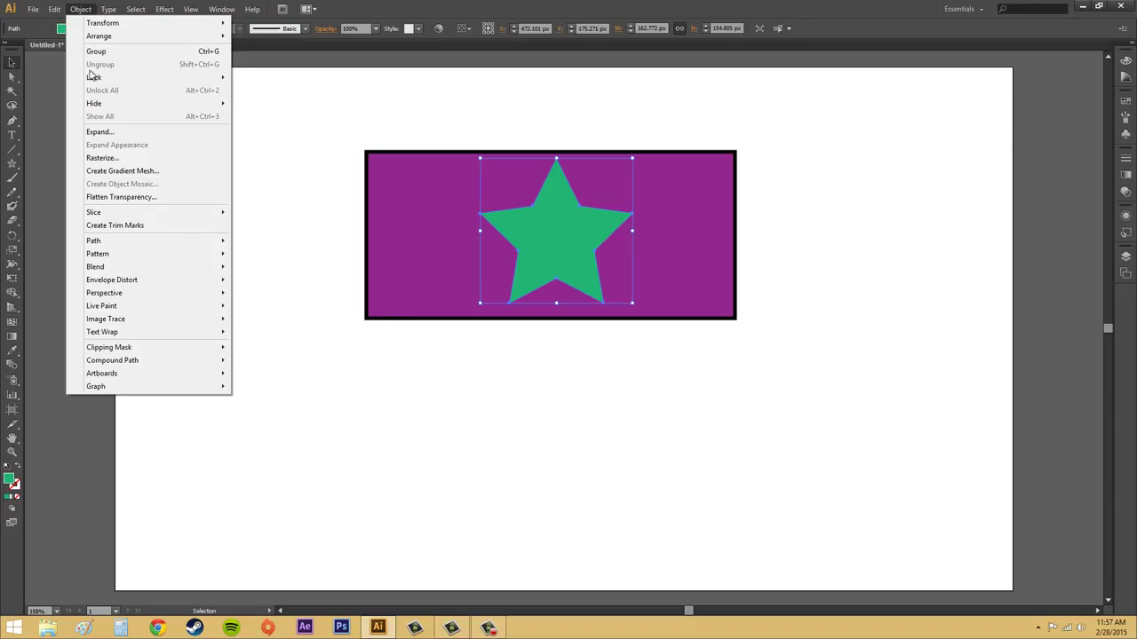
mouse_move(98, 240)
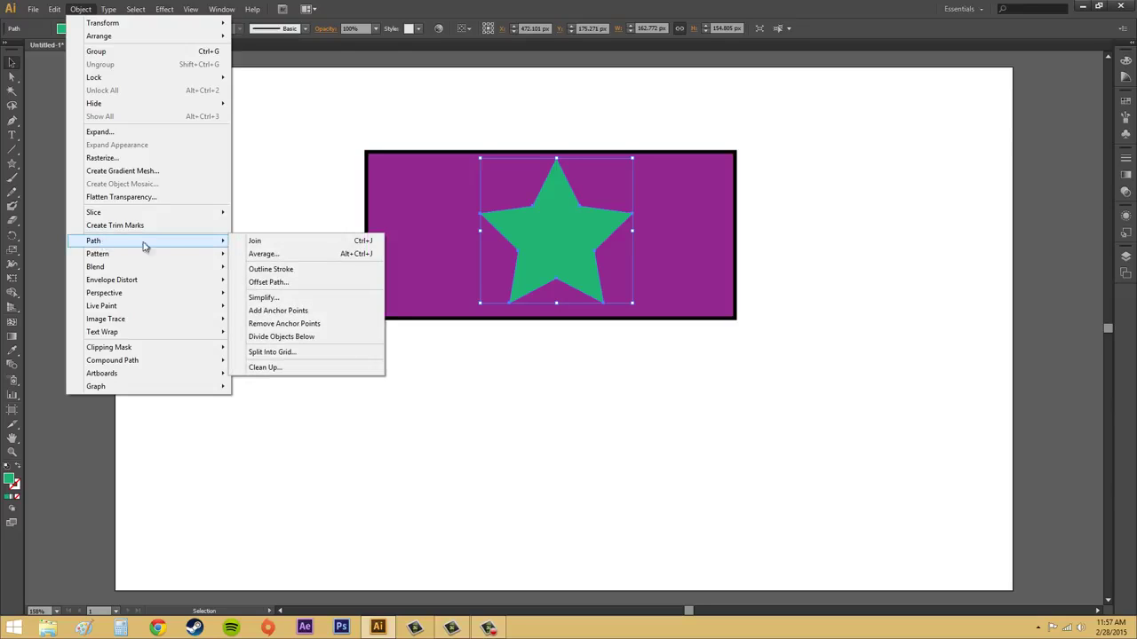
left_click(308, 337)
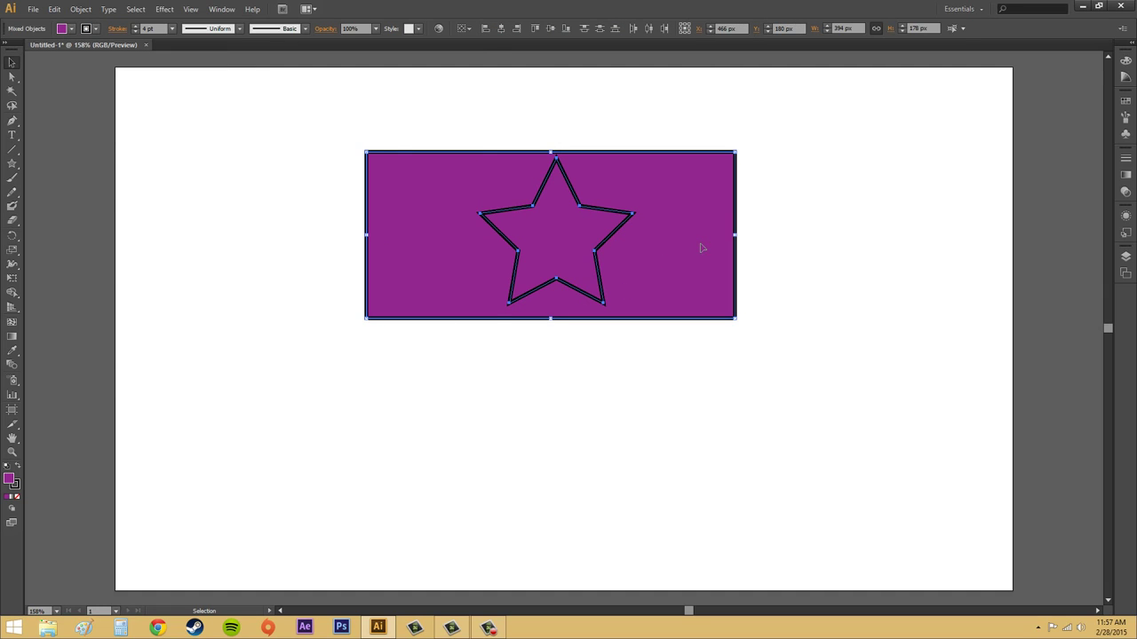
left_click_drag(560, 261, 566, 438)
left_click(837, 397)
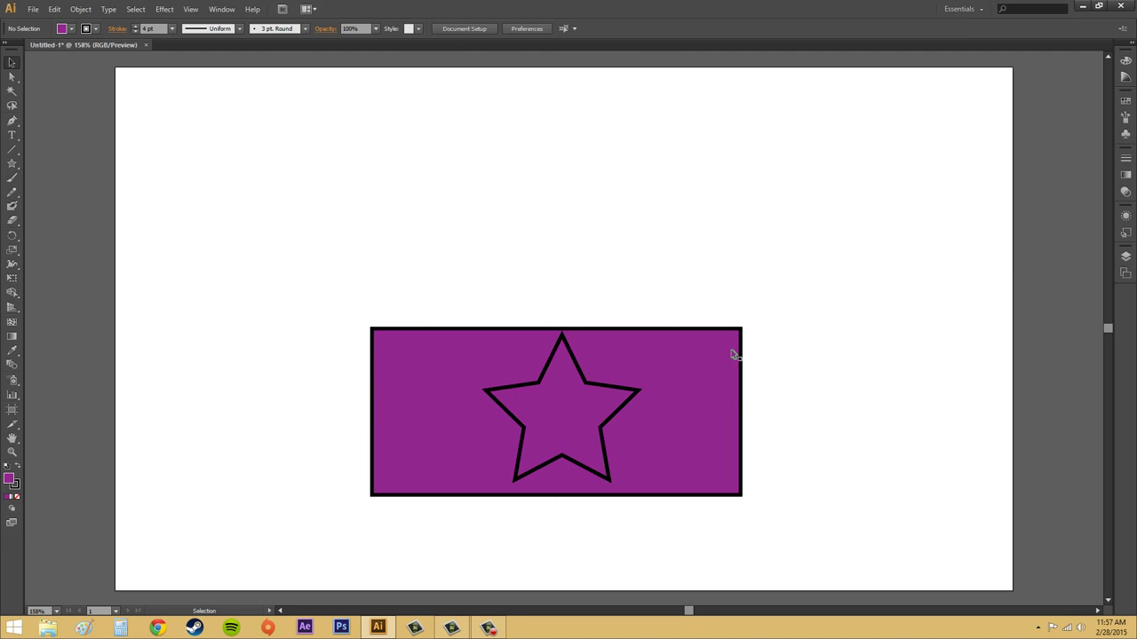
Pull the star piece out to the artboard's upper-right area and move the cut-out rectangle up to about X 410 px, Y 229 px.
left_click(11, 77)
left_click(570, 402)
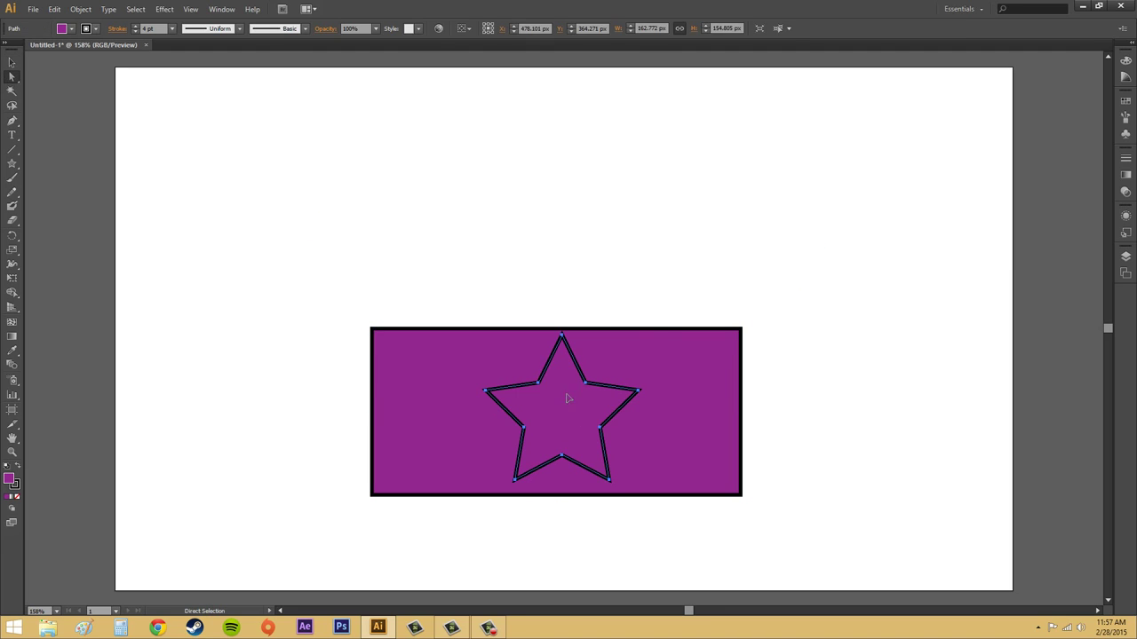
left_click_drag(570, 401, 864, 143)
left_click(901, 332)
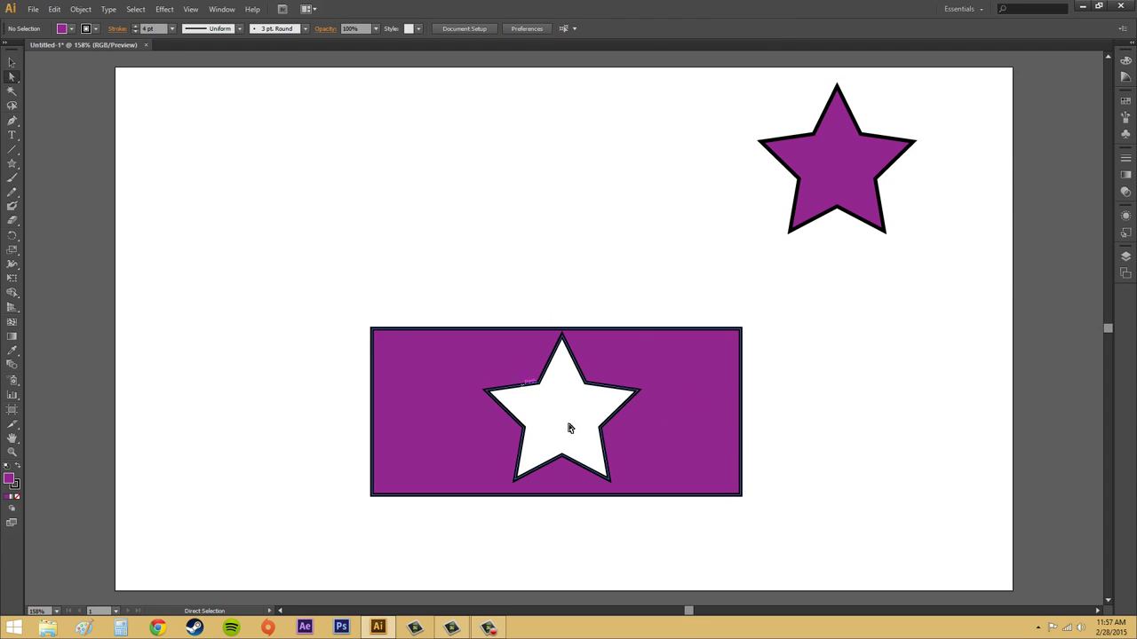
left_click_drag(636, 355, 627, 297)
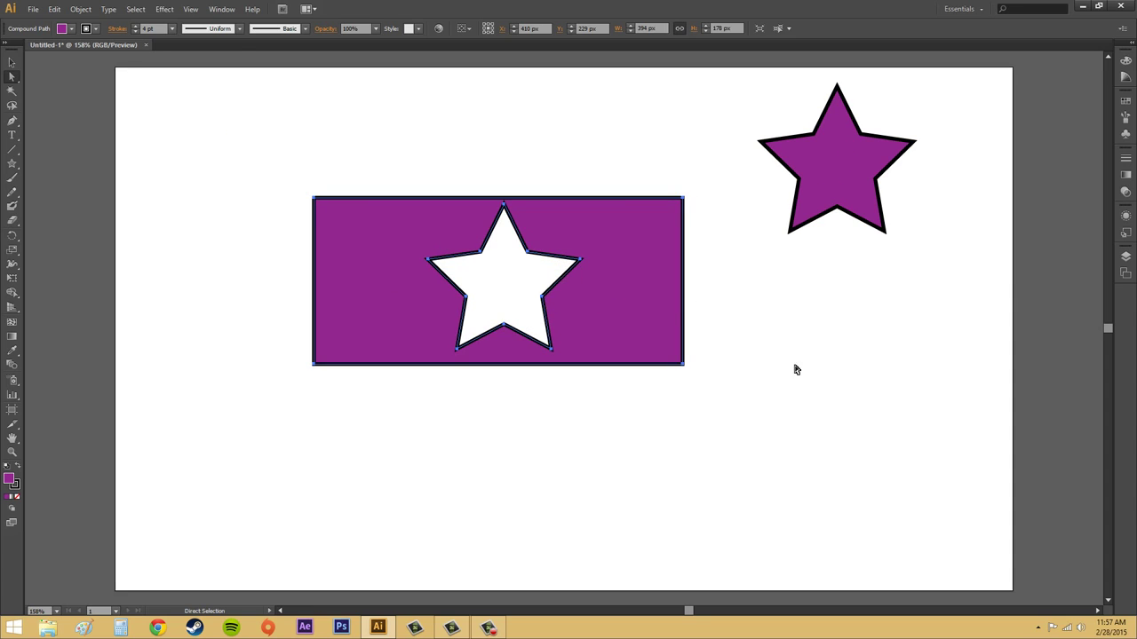
left_click(514, 283)
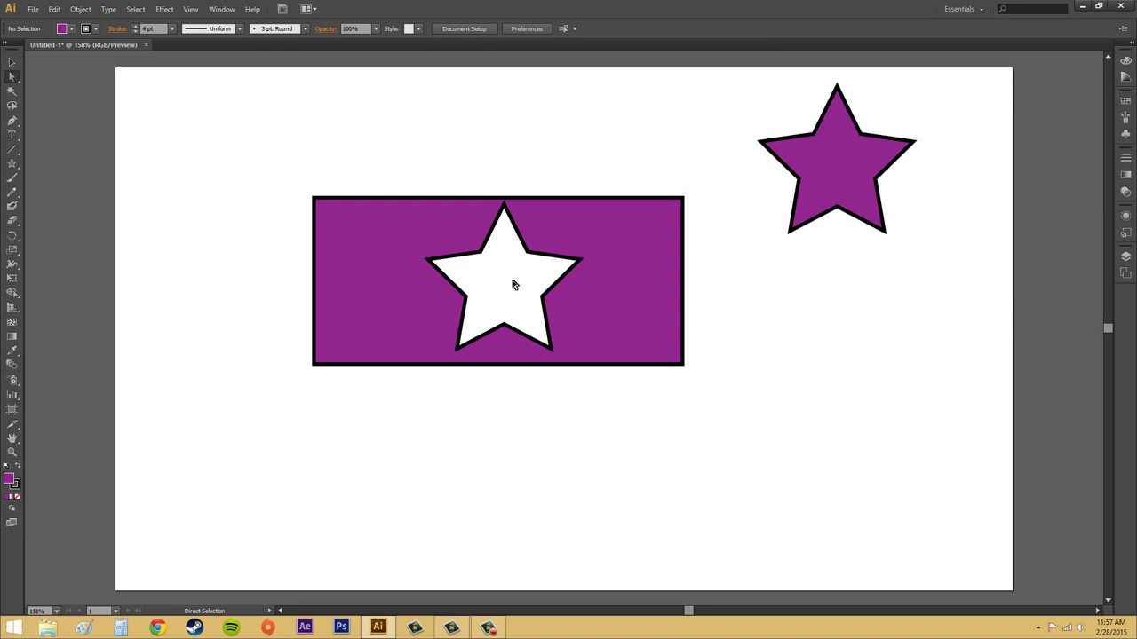
Set the stroke weight of the cut-out rectangle to 0 pt.
left_click(135, 32)
left_click(325, 242)
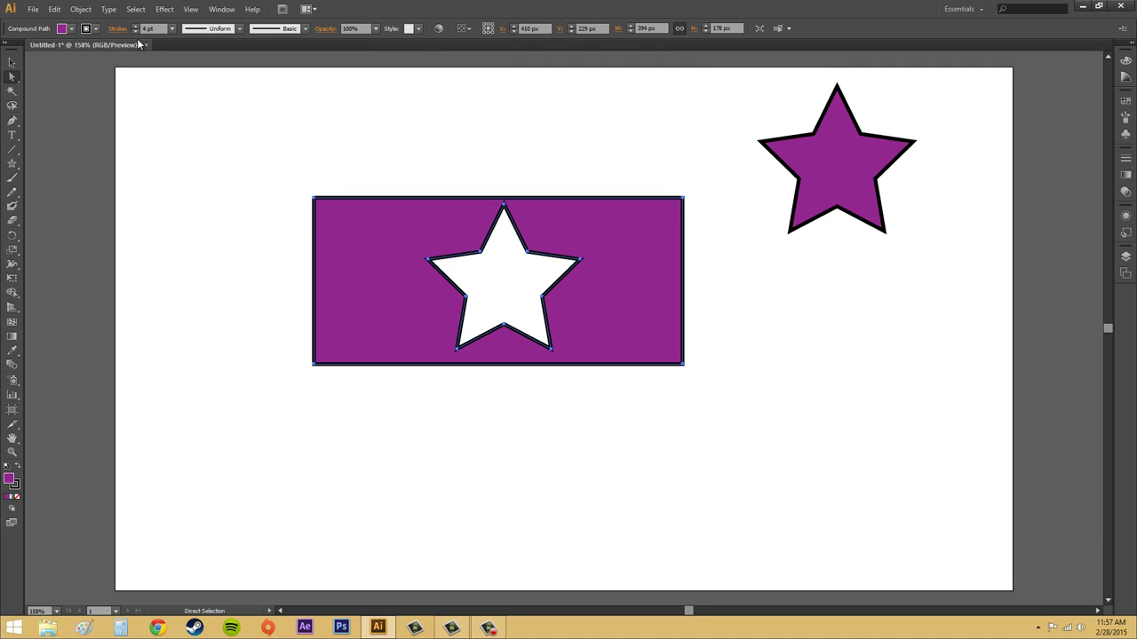
left_click(134, 32)
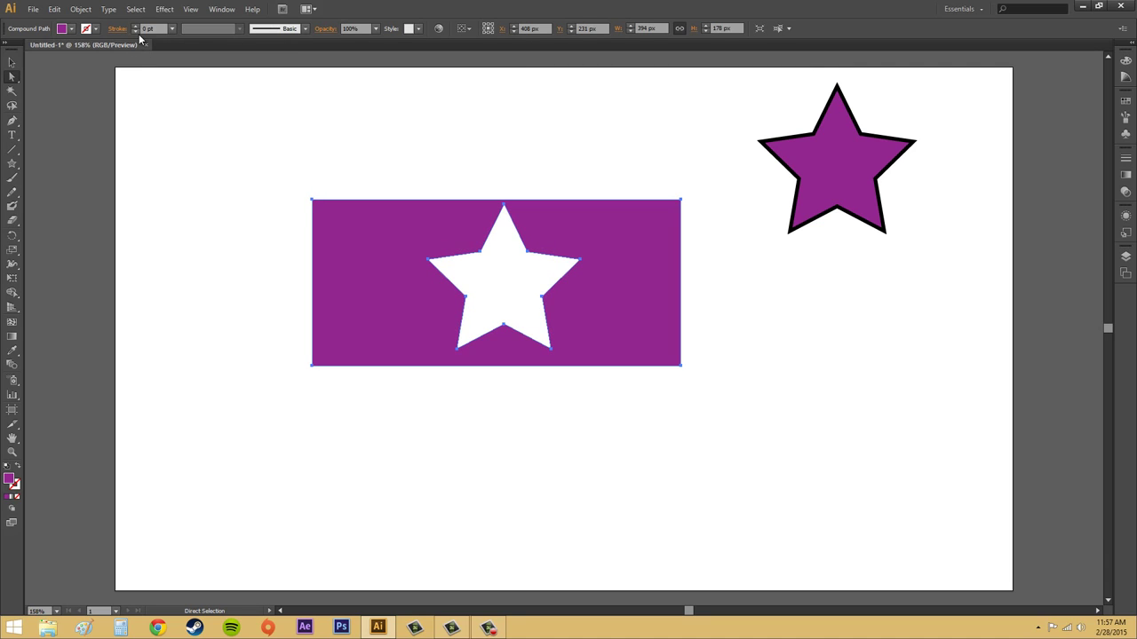
left_click(171, 198)
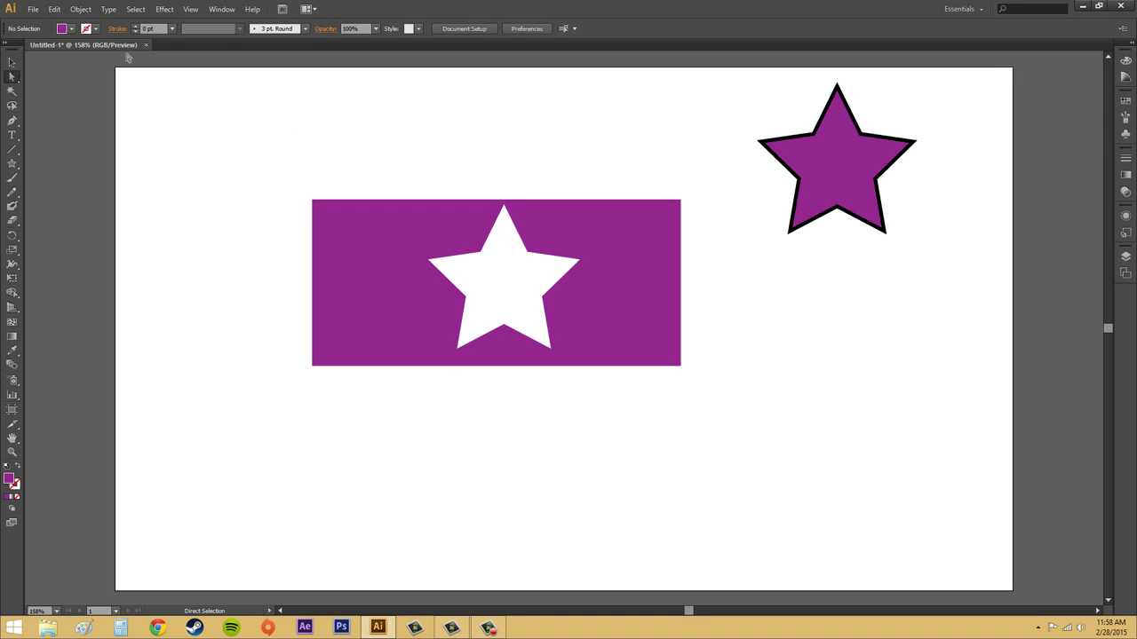
Set the stroke weight of the cut-out rectangle back to 4 pt and deselect it.
left_click(135, 26)
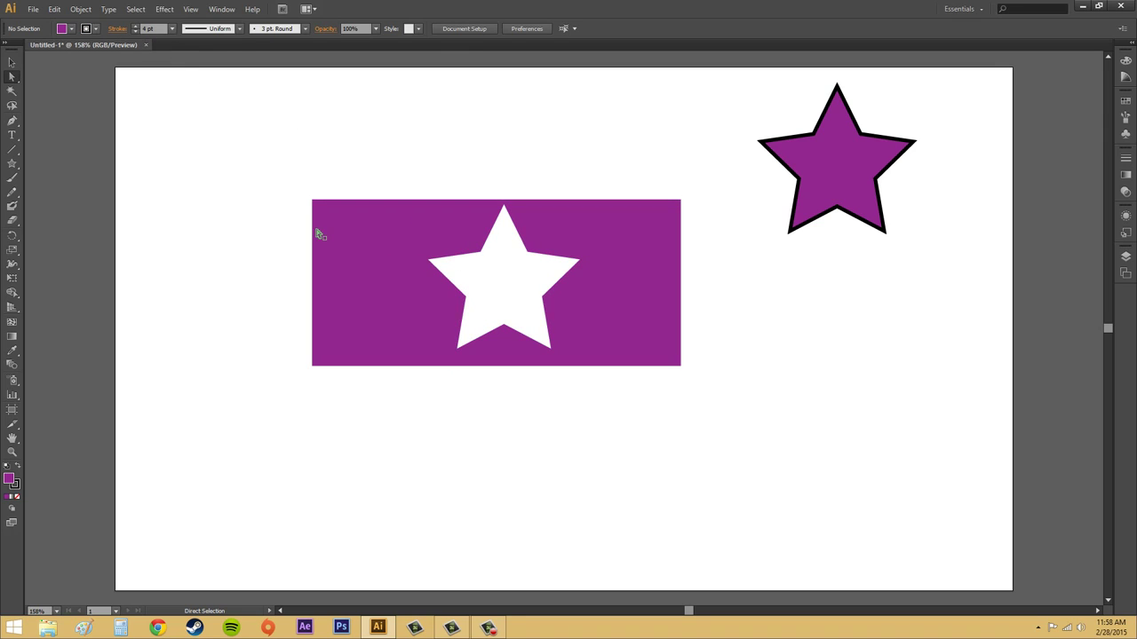
left_click(315, 232)
left_click(135, 26)
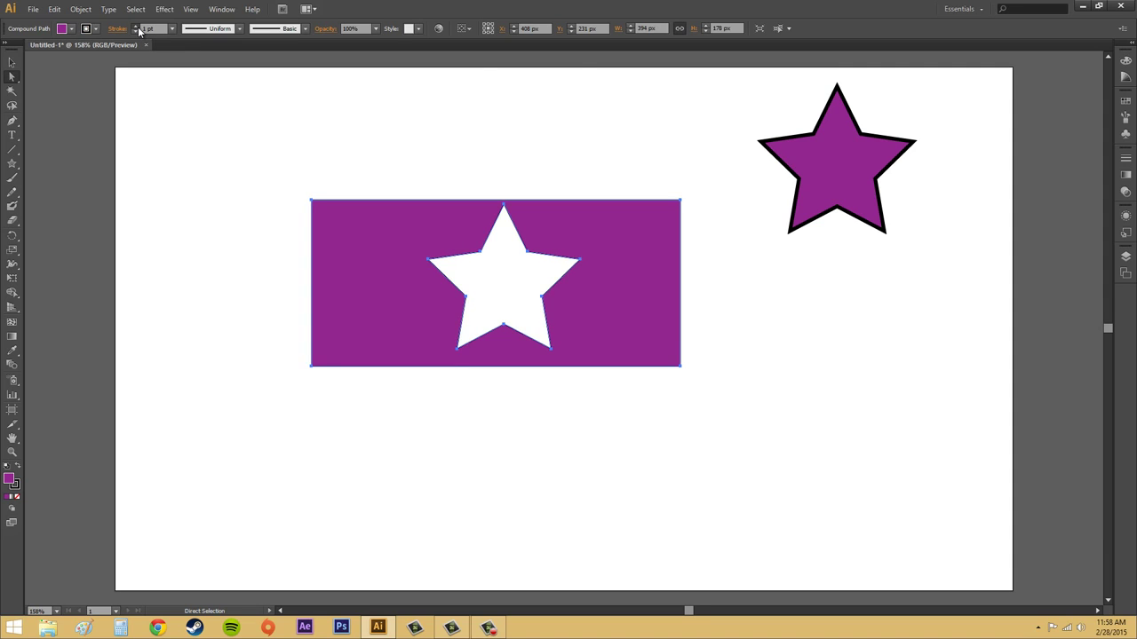
left_click(195, 160)
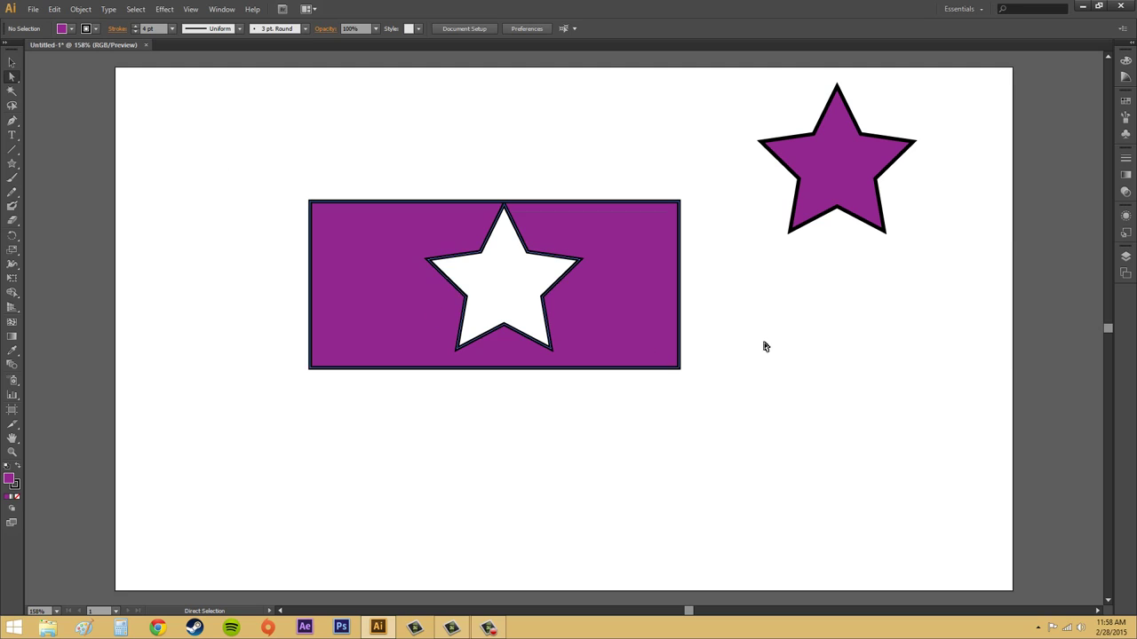
Move the cut-out rectangle to the artboard's upper-left corner and the star piece to the lower middle of the artboard.
left_click(866, 149)
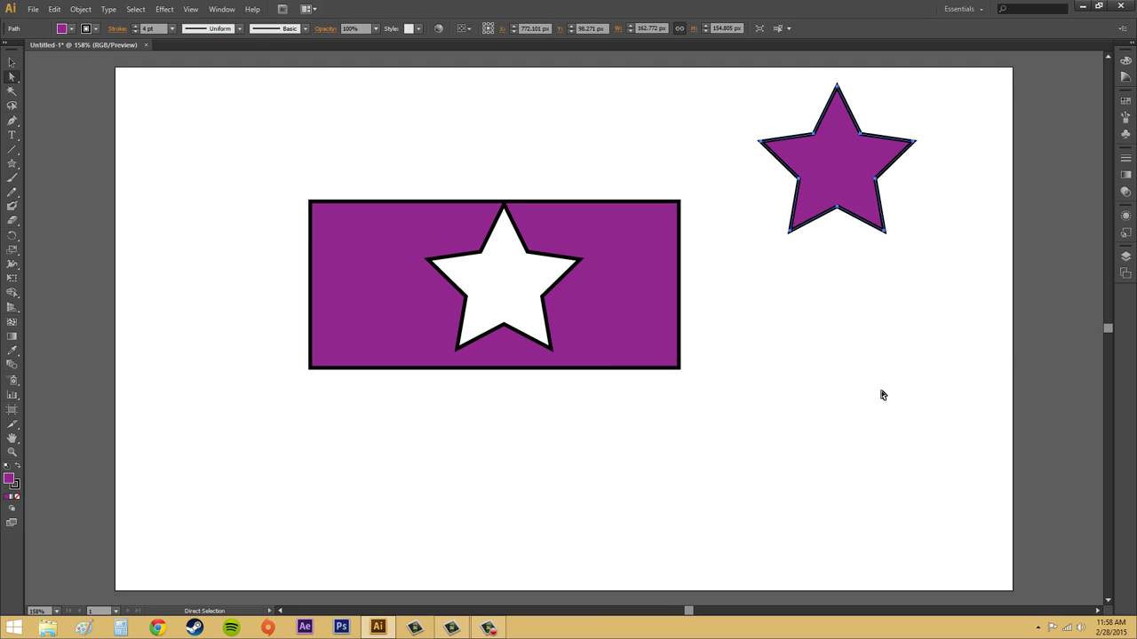
left_click(809, 327)
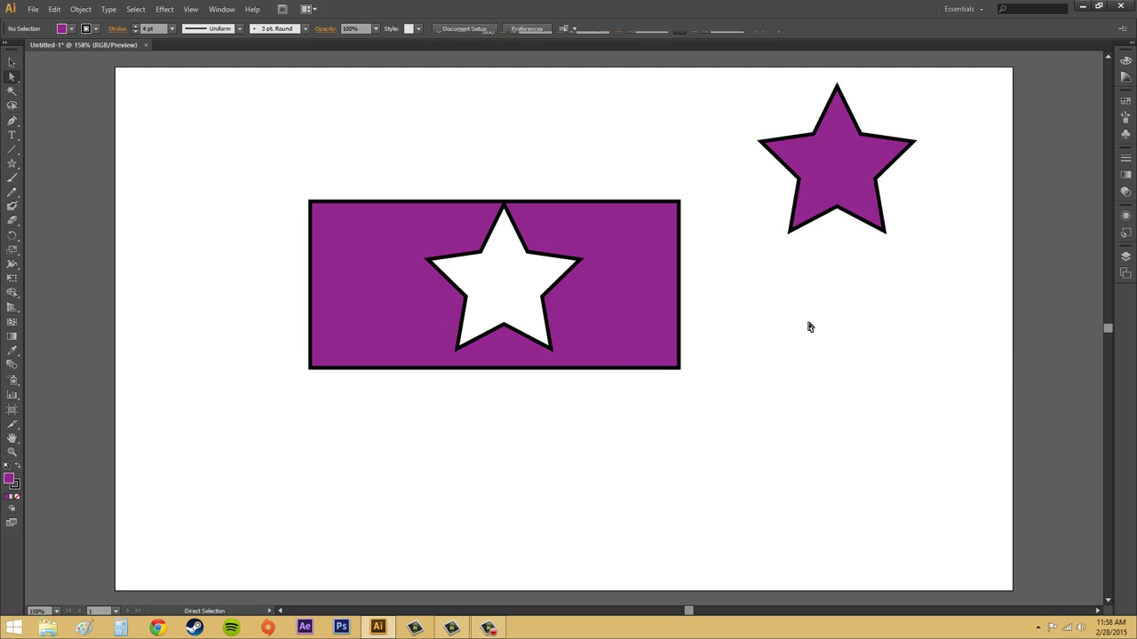
left_click_drag(840, 175, 854, 307)
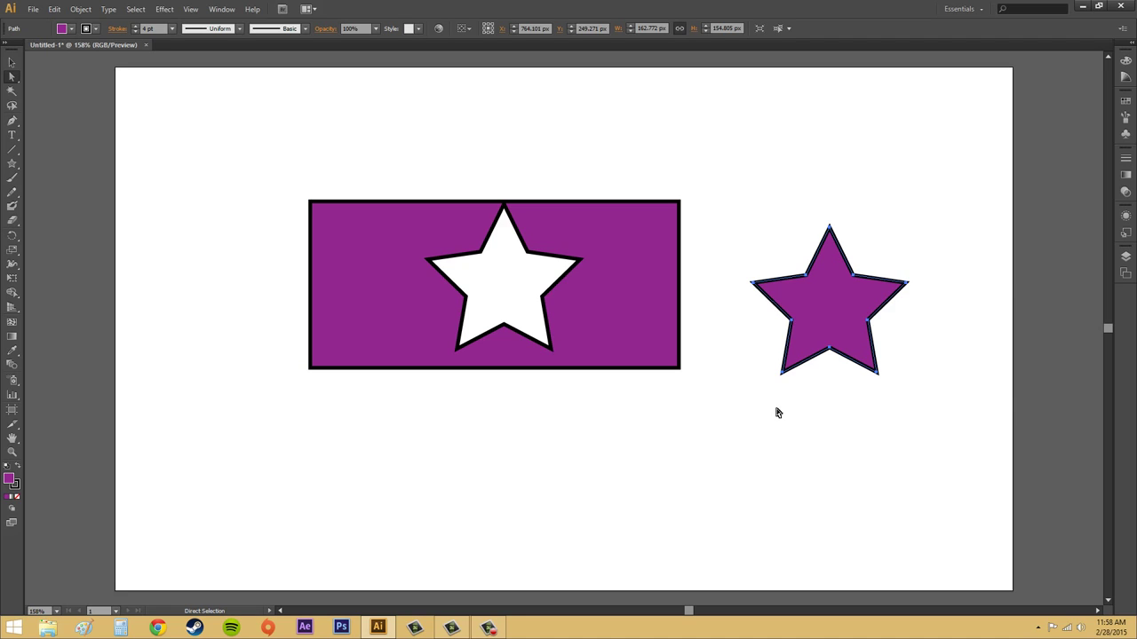
left_click(609, 257)
left_click_drag(613, 247, 489, 138)
left_click_drag(834, 320, 580, 424)
Delete the cut-out rectangle, leaving only the star piece on the artboard.
left_click(503, 190)
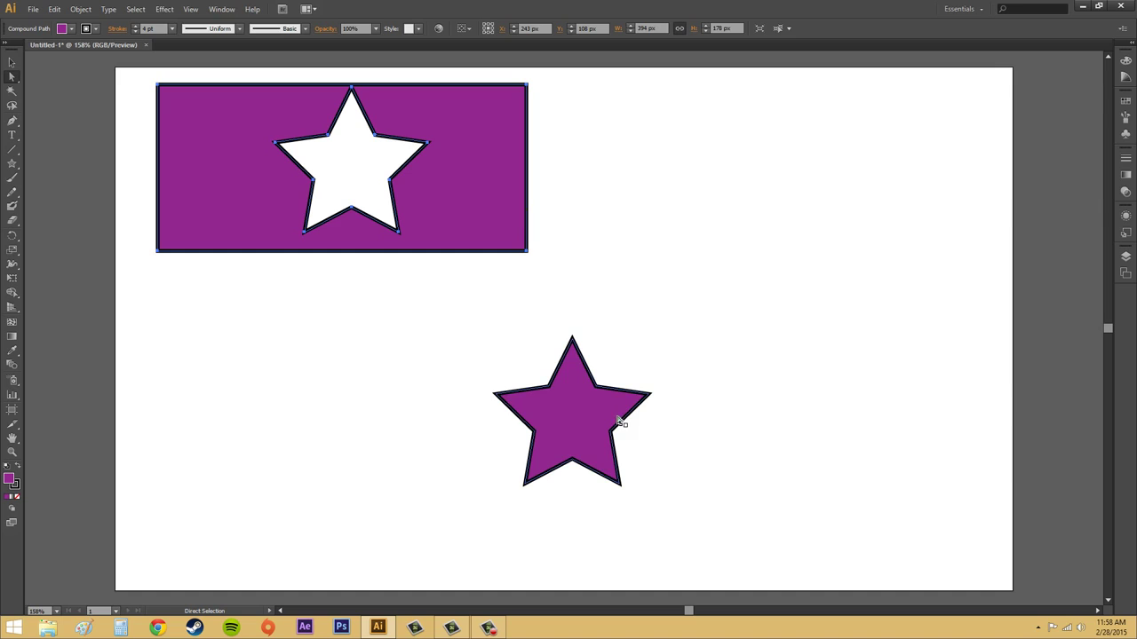
key("Delete")
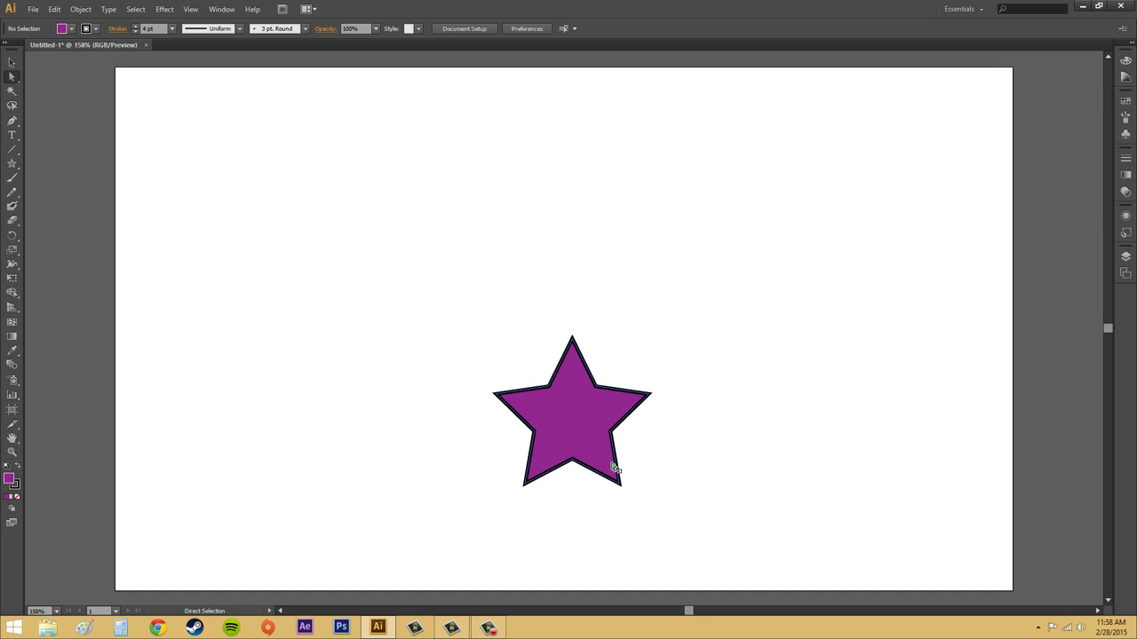
Scale the star up proportionally to about 392 × 373 px and move it to about X 440 px, Y 267 px.
left_click(601, 432)
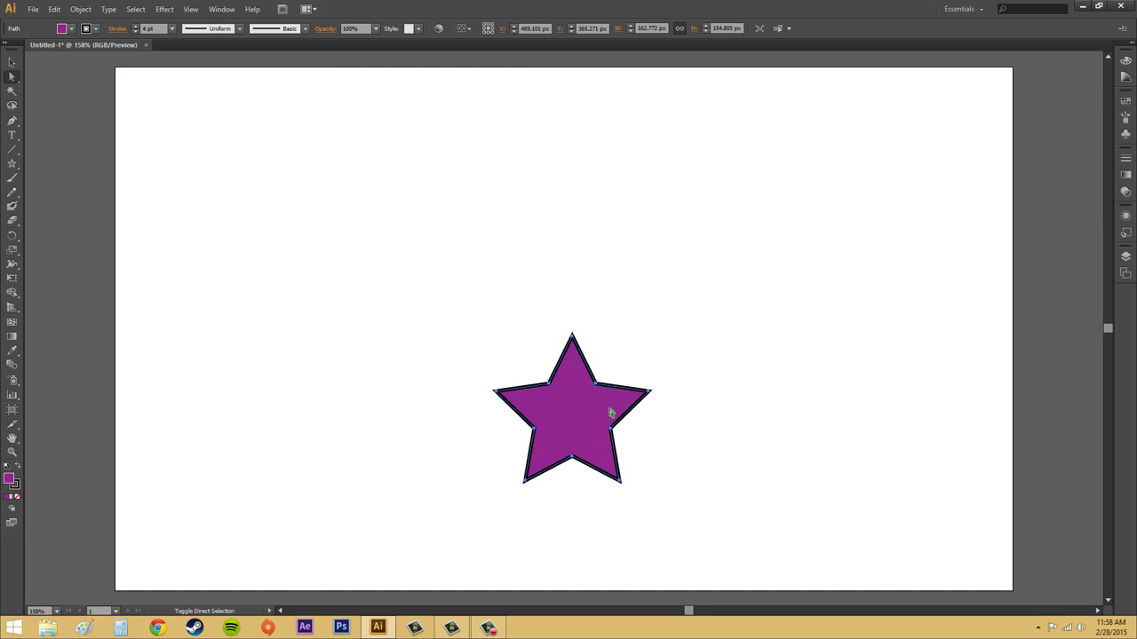
key("ctrl+t")
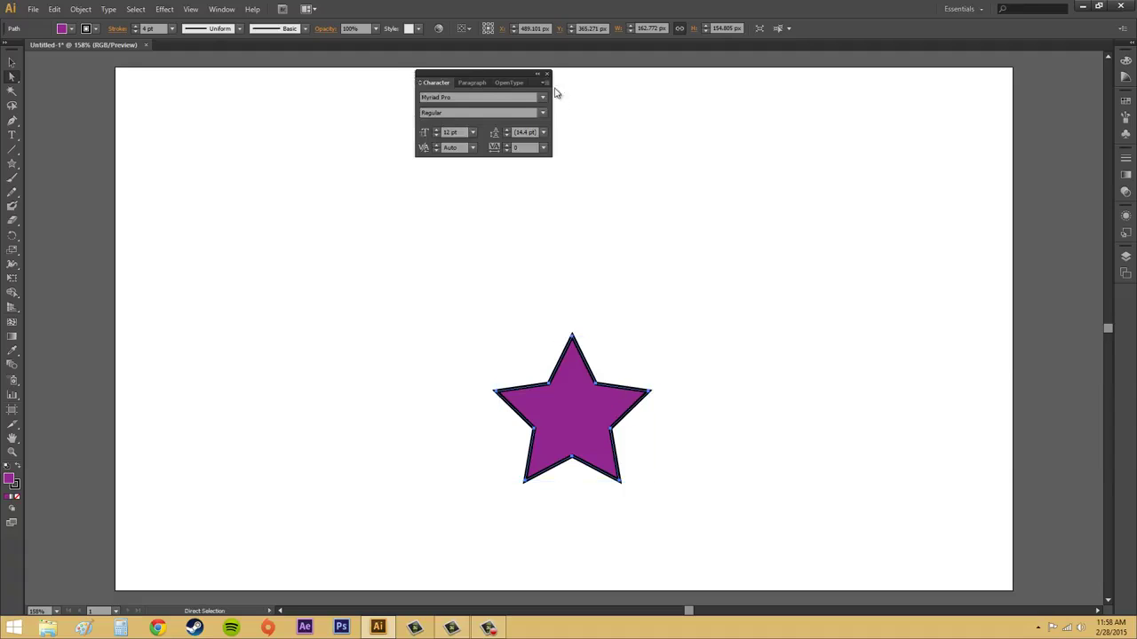
left_click(548, 75)
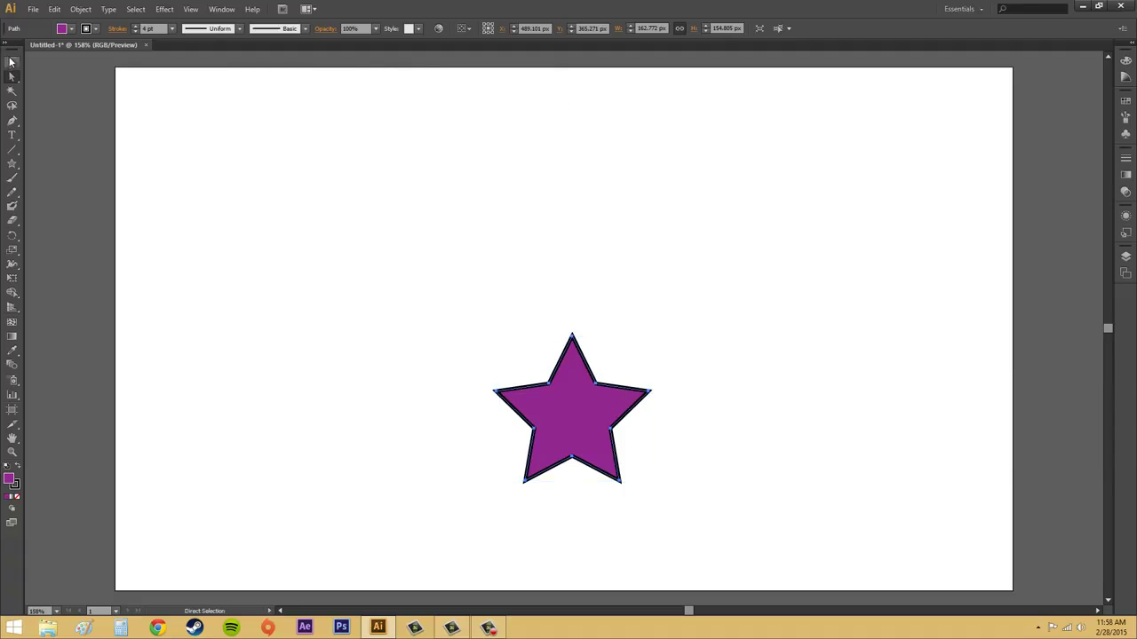
left_click(12, 62)
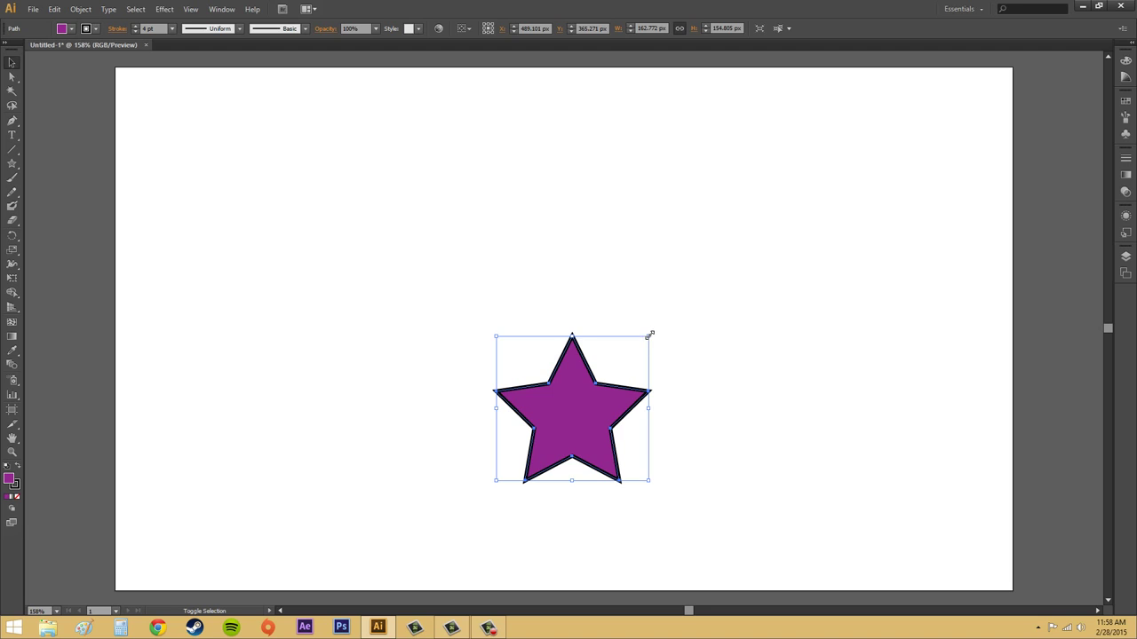
left_click_drag(649, 335, 932, 131)
left_click_drag(705, 330, 553, 343)
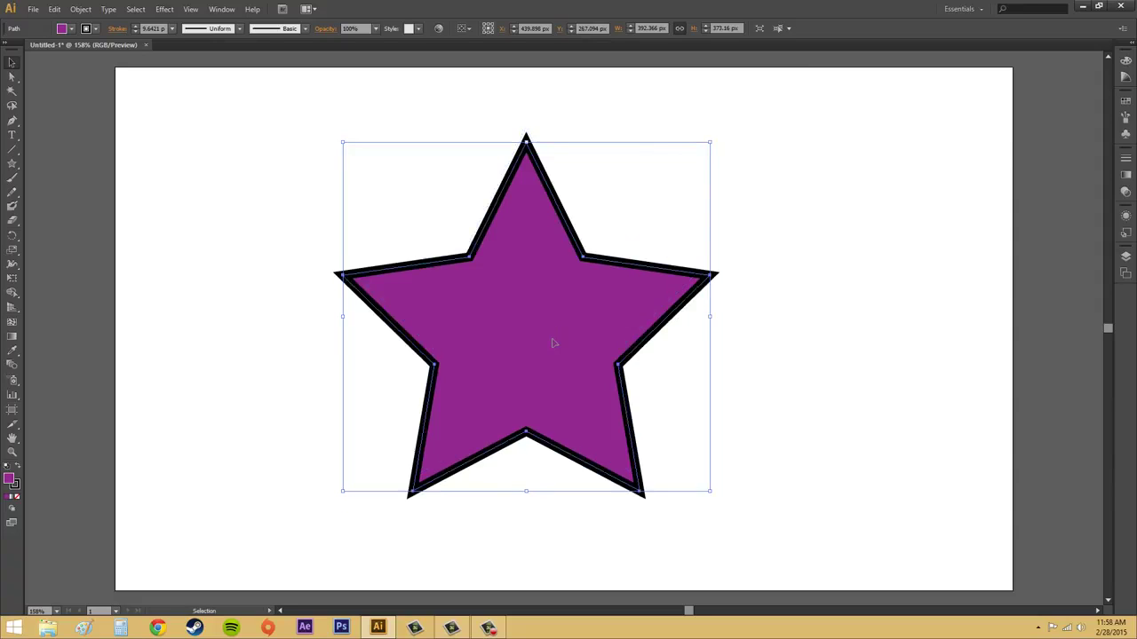
Cut the star's outline with the Scissors tool on the upper edge of its left arm, at about X 323 px, Y 211 px.
left_click(13, 219)
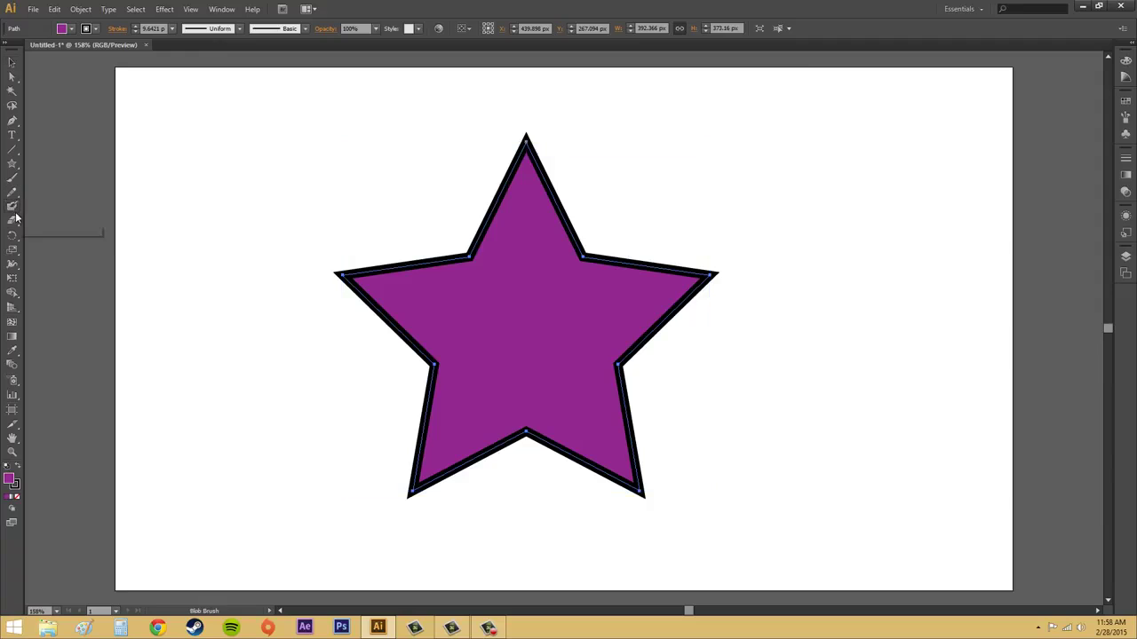
left_click(16, 218)
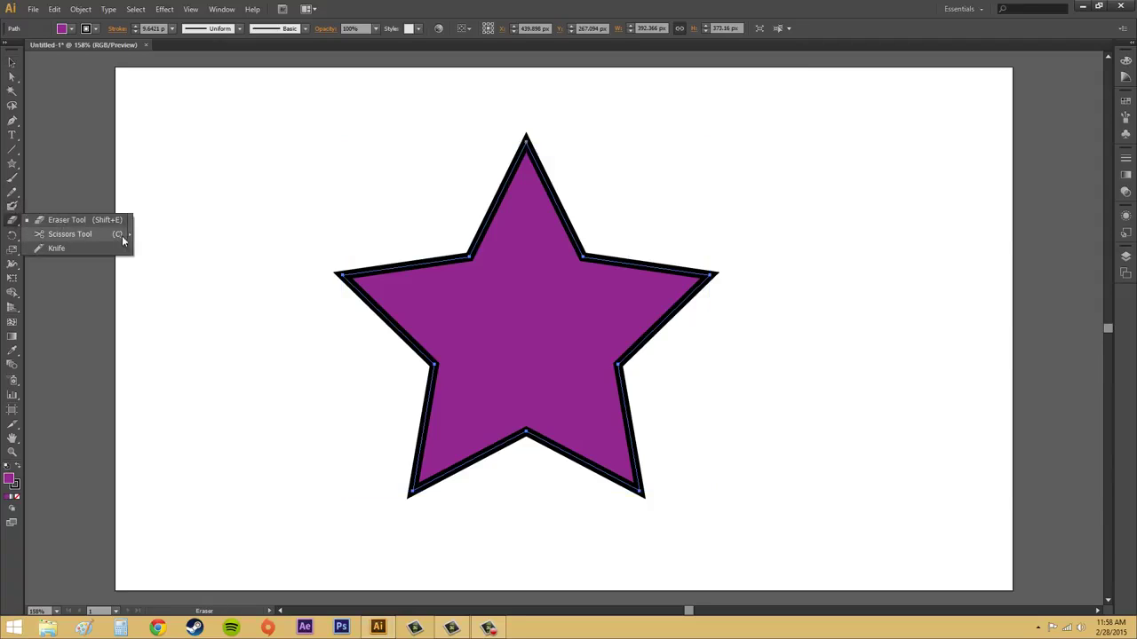
left_click(53, 235)
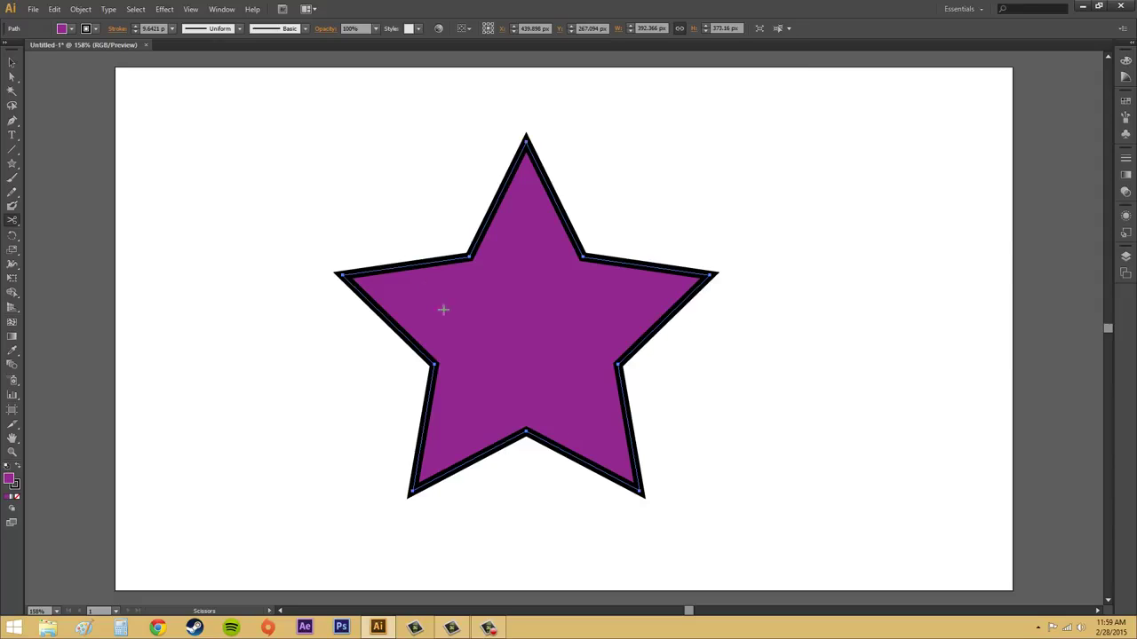
left_click(416, 264)
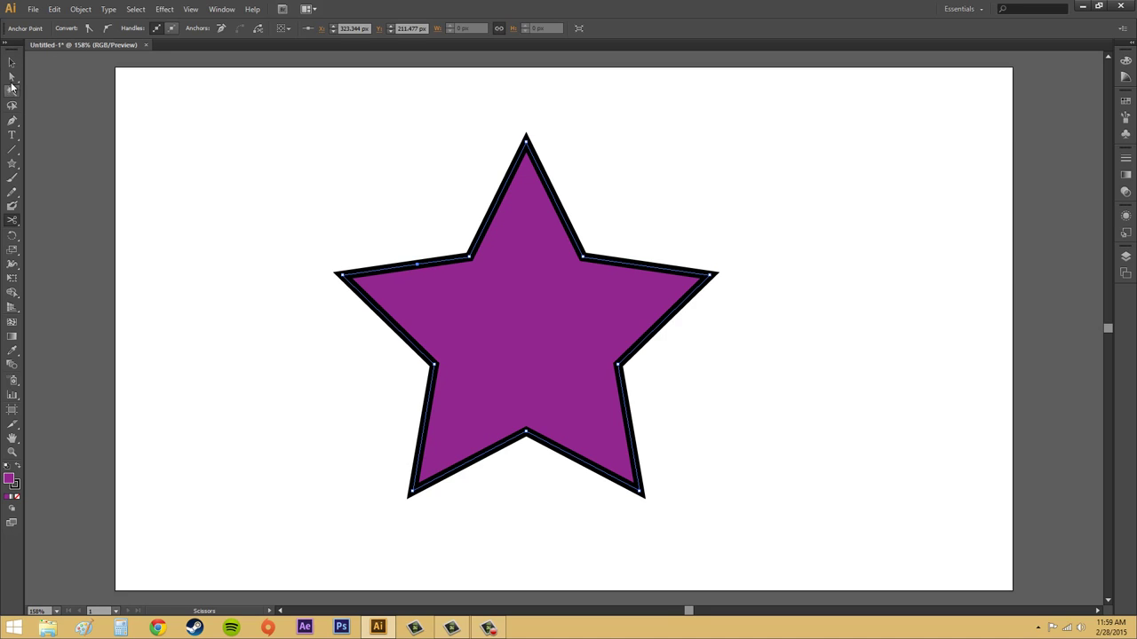
Pull the star's two cut endpoints on the left arm apart to about X 264, Y 152 px and X 353, Y 147 px.
left_click(12, 80)
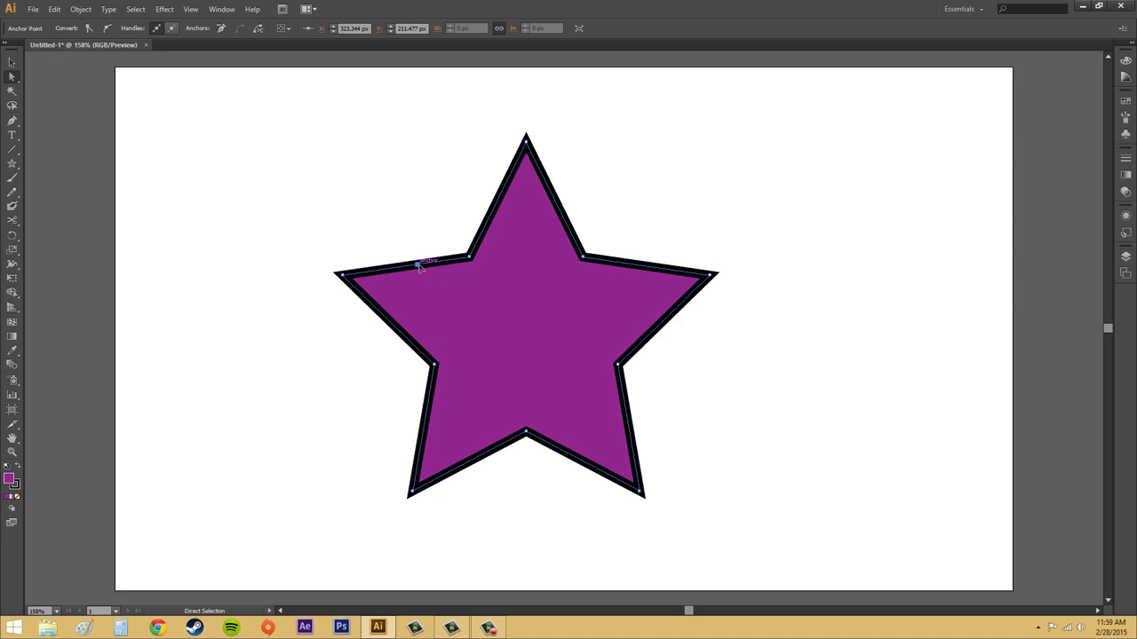
left_click_drag(418, 265, 359, 210)
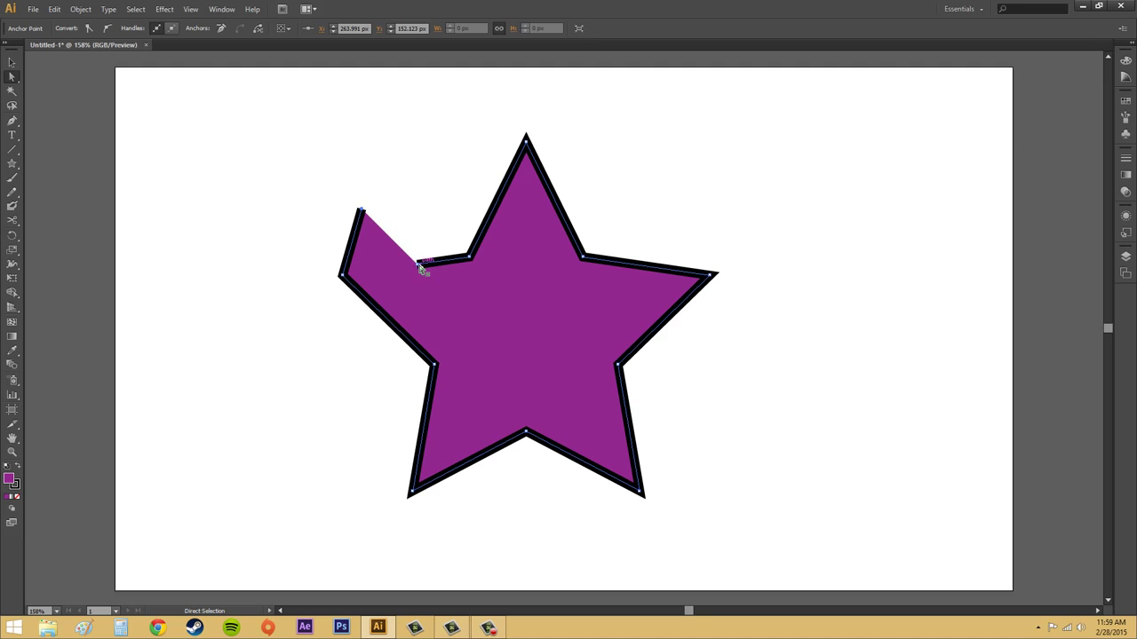
left_click_drag(419, 264, 446, 205)
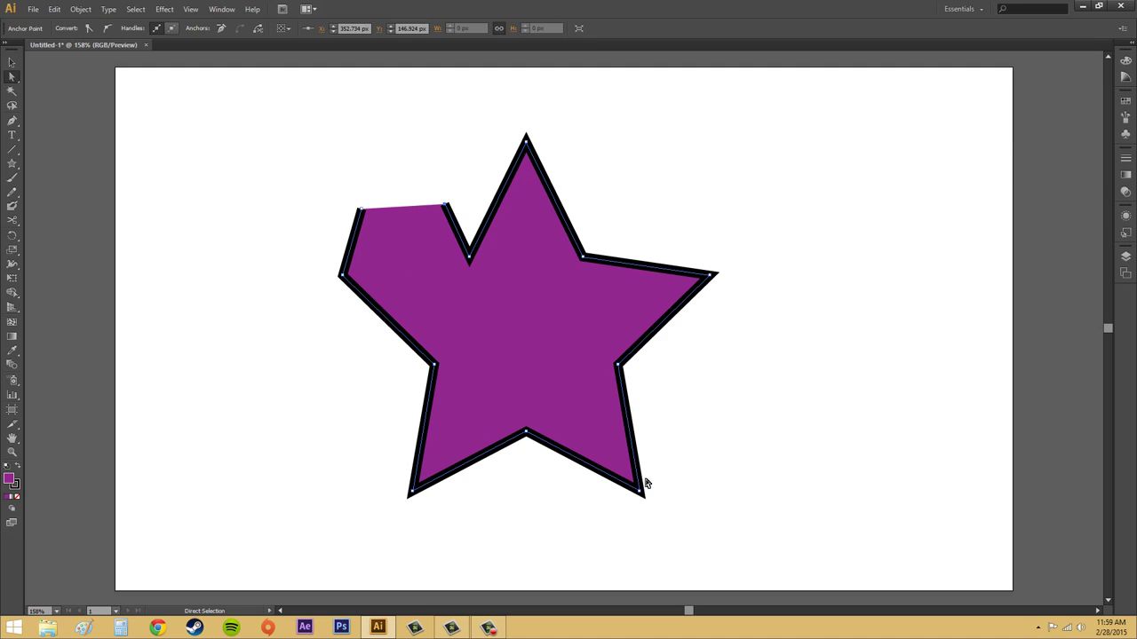
Undo both endpoint moves and the Scissors cut on the star's left arm.
key("ctrl+z")
key("ctrl+z")
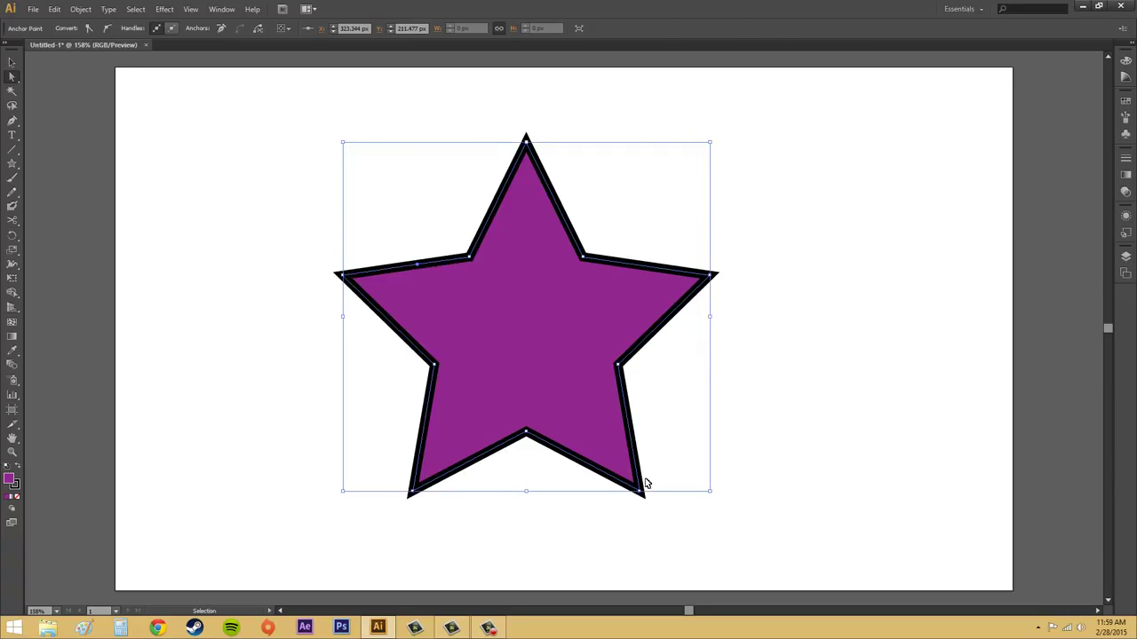
key("ctrl+z")
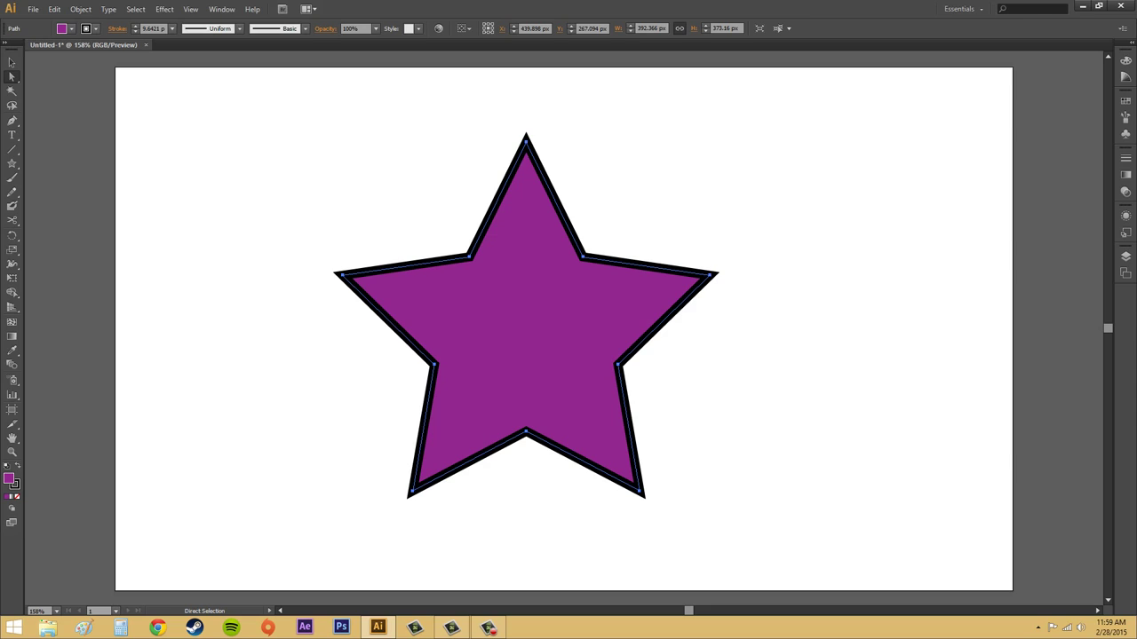
key("F10")
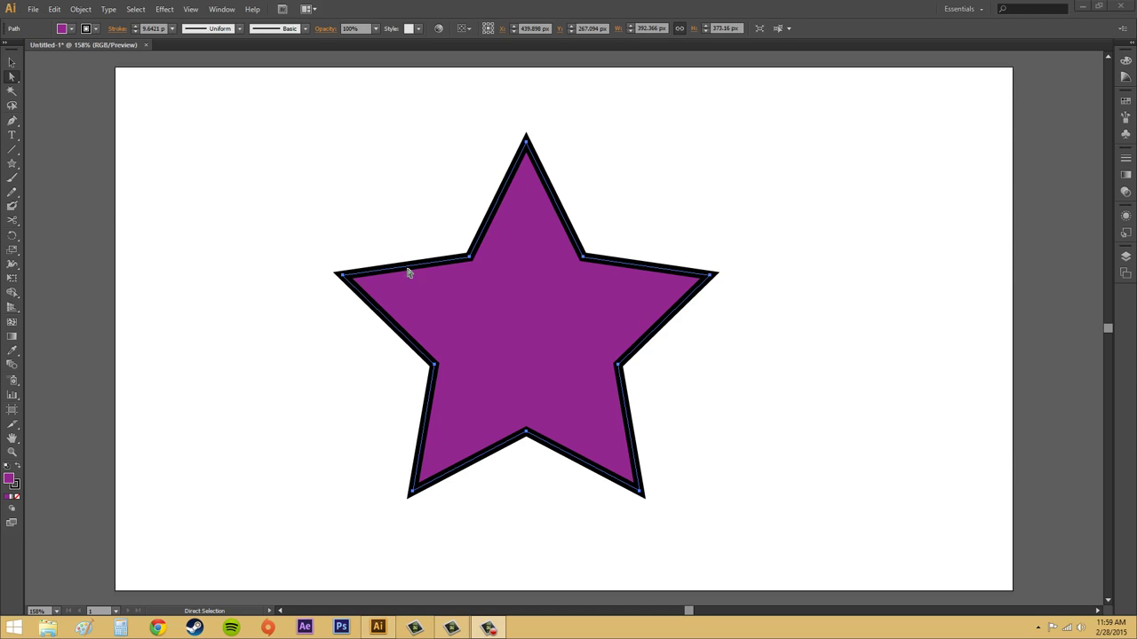
Cut the upper edge of the star's right arm with Scissors and pull the ends to about X 577, Y 151 px and X 536, Y 246 px.
left_click(12, 221)
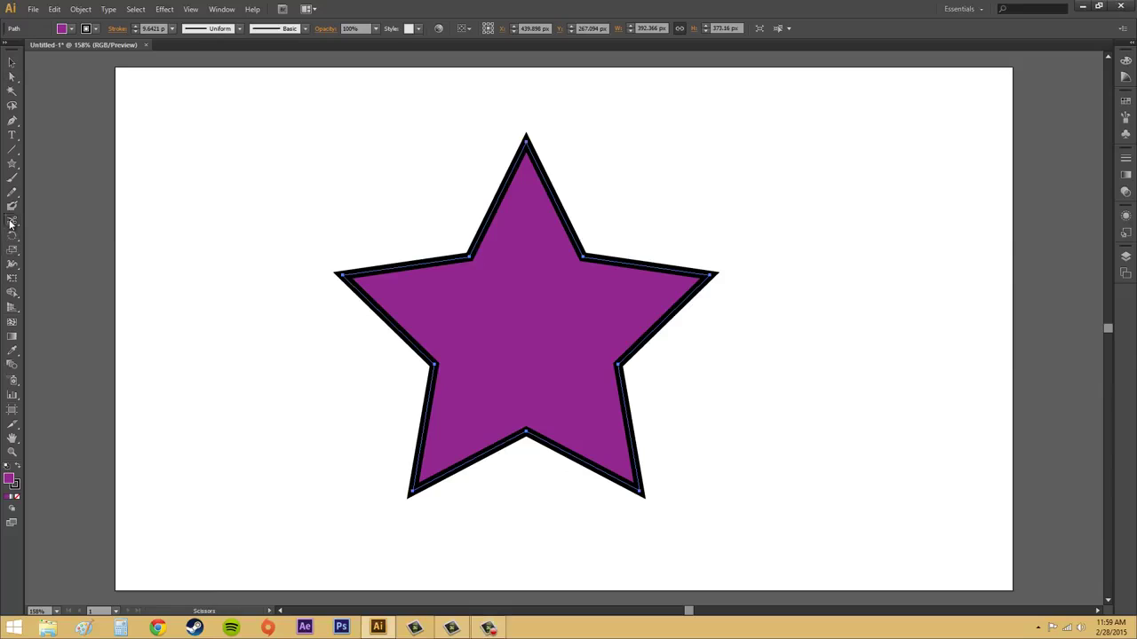
left_click(629, 264)
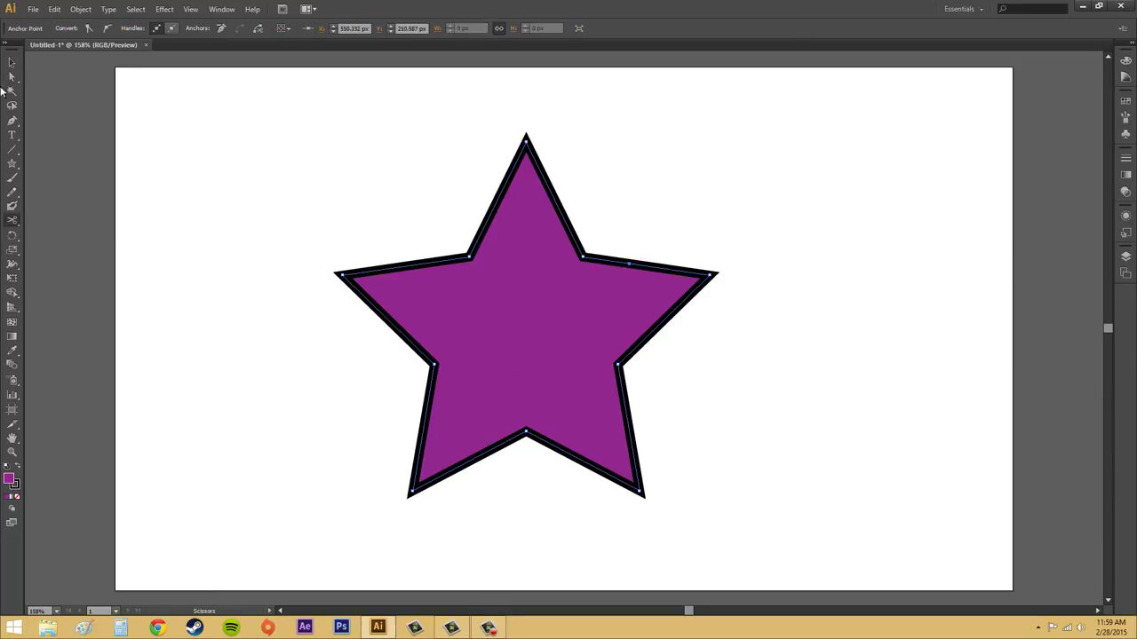
left_click(12, 78)
left_click_drag(629, 264, 653, 210)
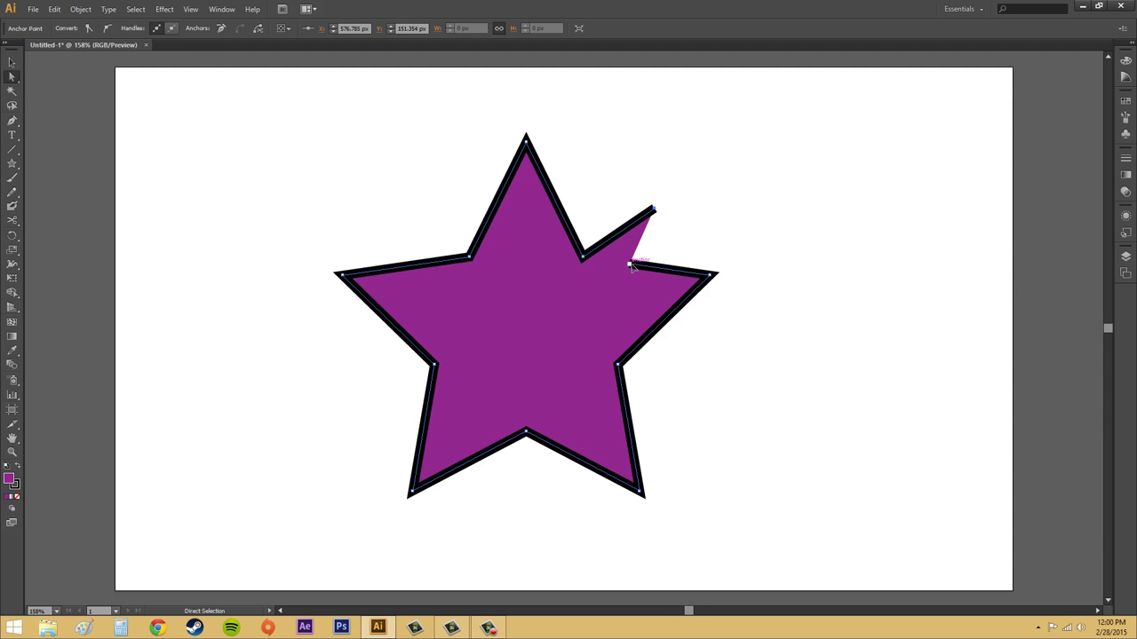
left_click_drag(630, 260, 616, 295)
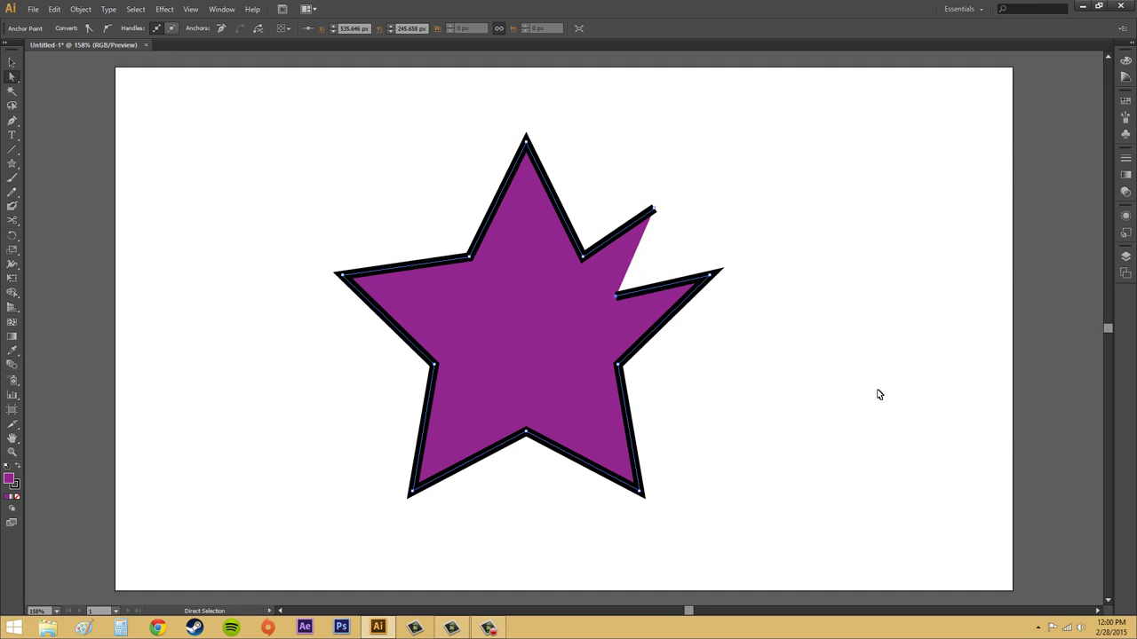
Undo the endpoint moves and the cut on the star's right arm, restoring the whole star.
key("v")
key("ctrl+z")
key("ctrl+z")
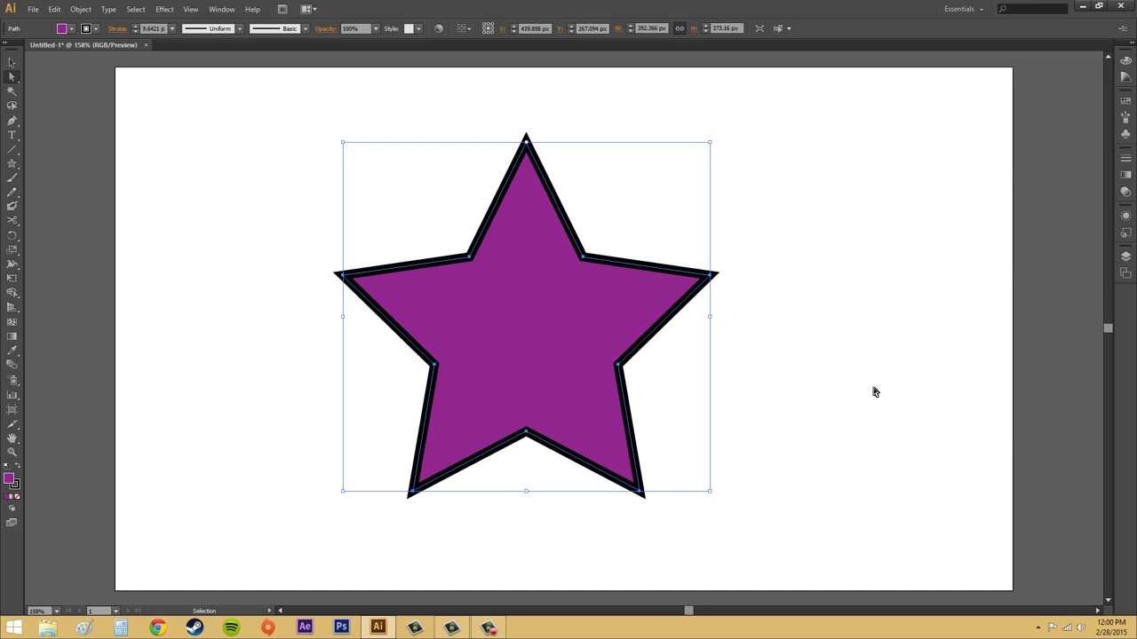
key("a")
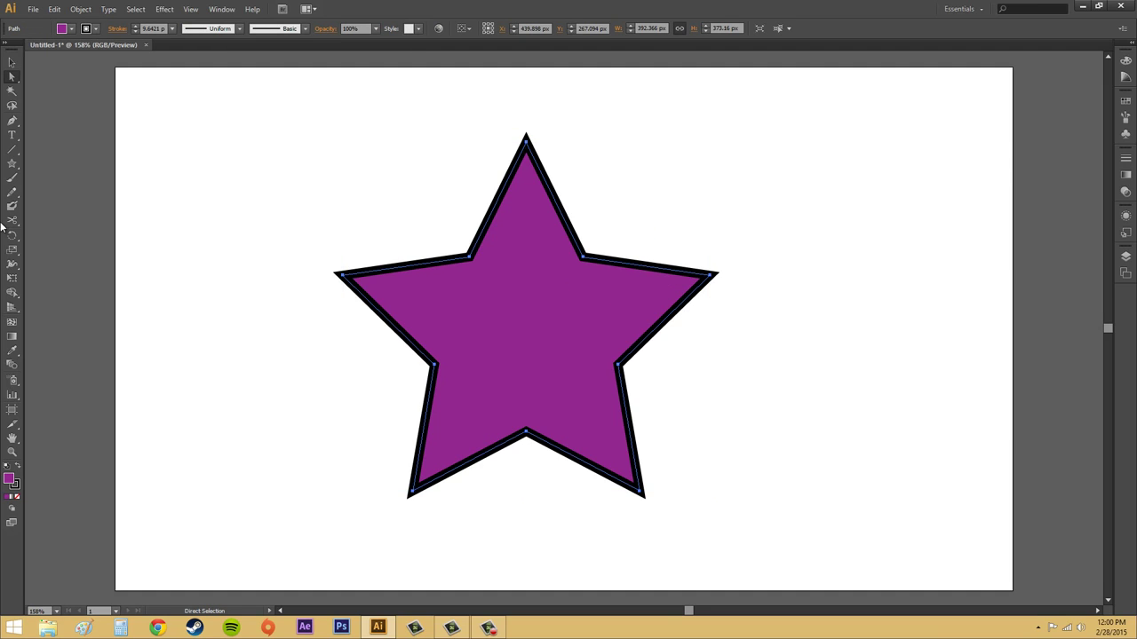
Draw a diagonal line about 232 × 125 px beside the star's upper right and cut it near its middle with the Scissors tool.
left_click(11, 149)
left_click_drag(685, 132, 904, 248)
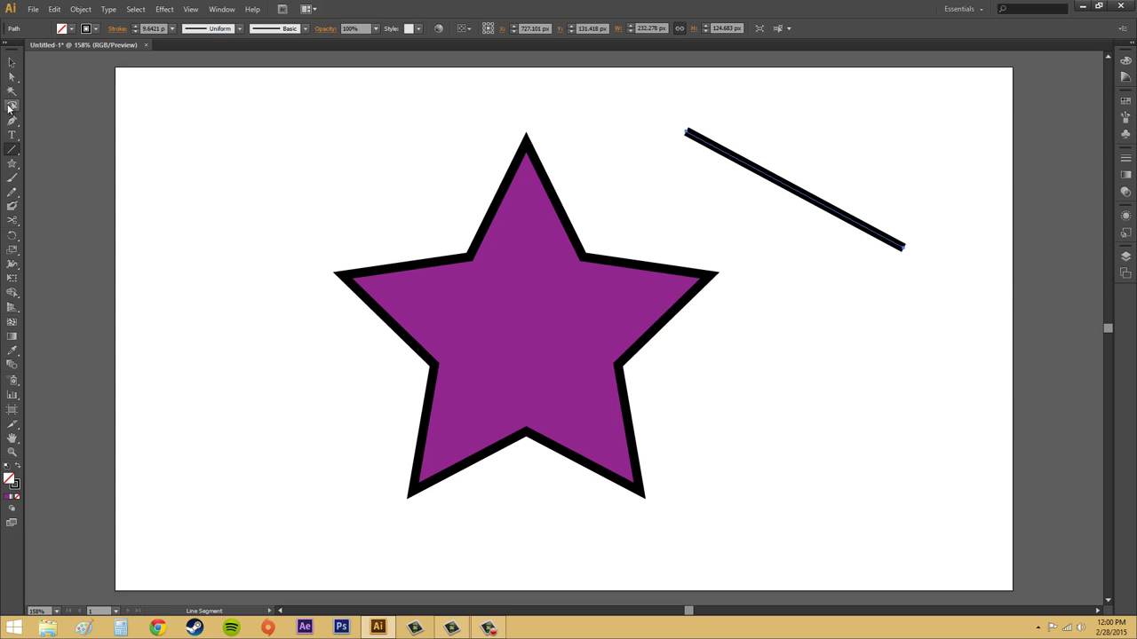
left_click(11, 222)
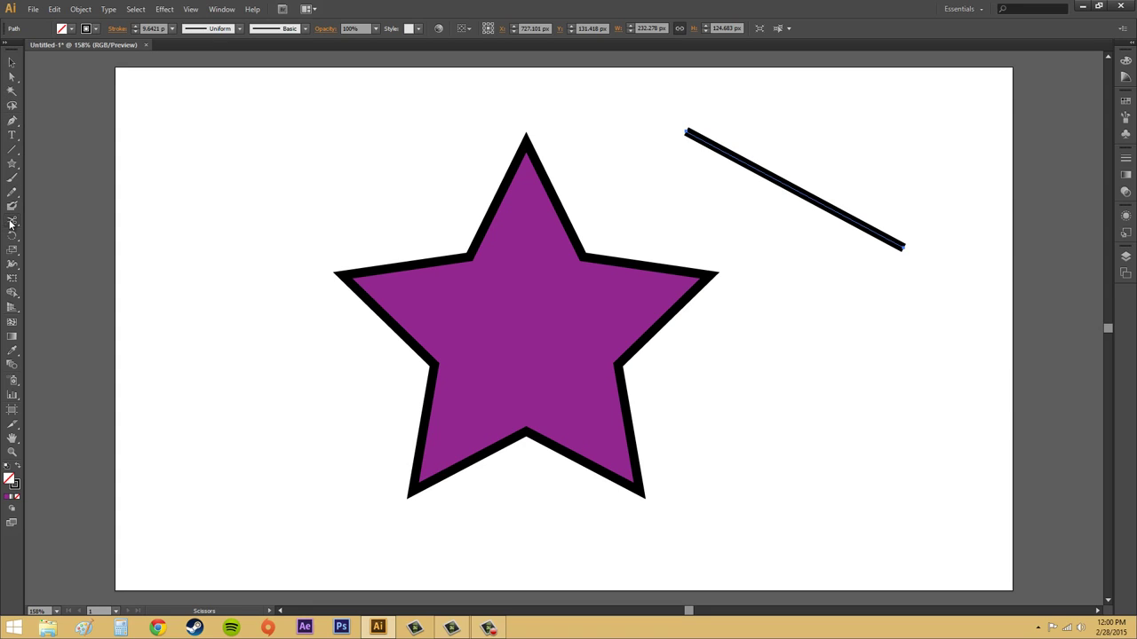
left_click(791, 189)
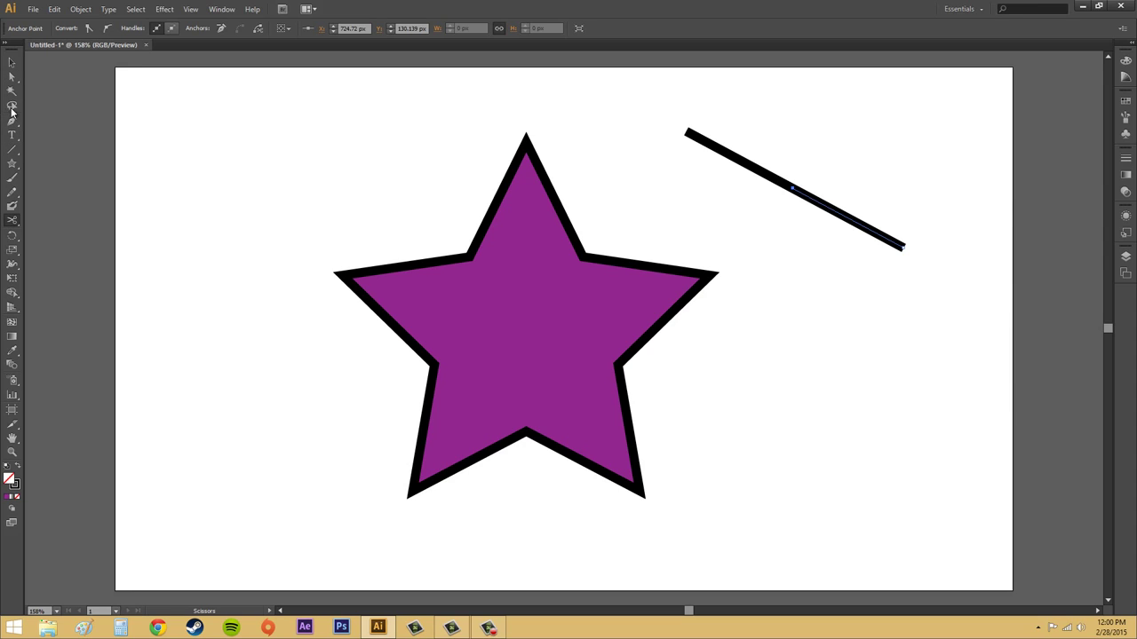
Separate the line's two halves by pulling their cut endpoints upward and apart, leaving one half horizontal.
left_click(11, 79)
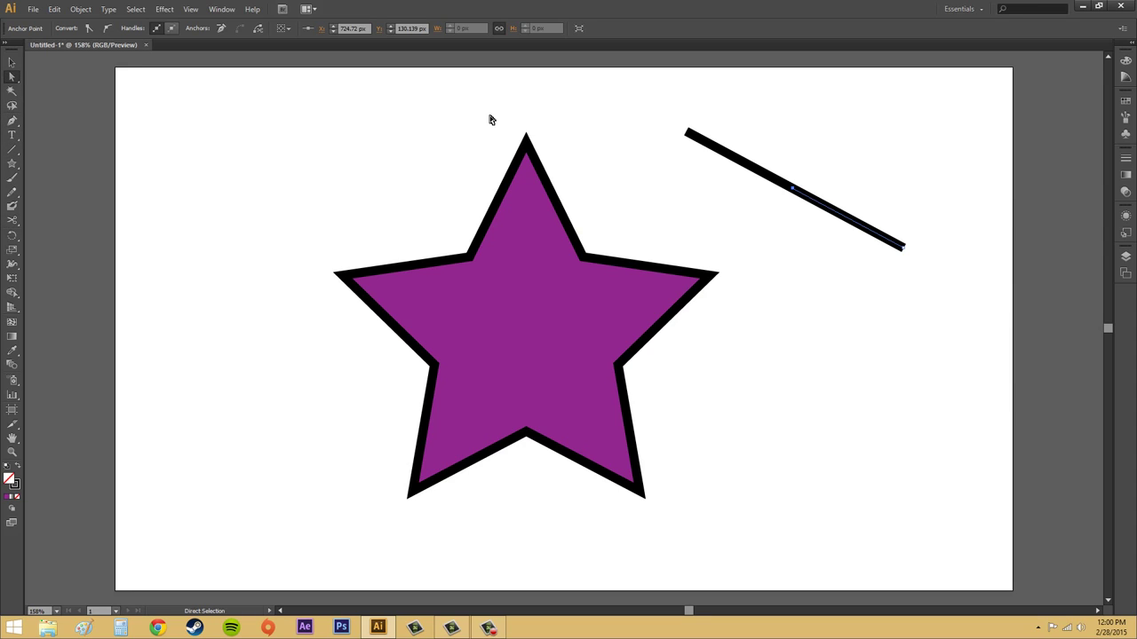
left_click_drag(792, 189, 840, 149)
left_click_drag(792, 188, 799, 132)
left_click(725, 209)
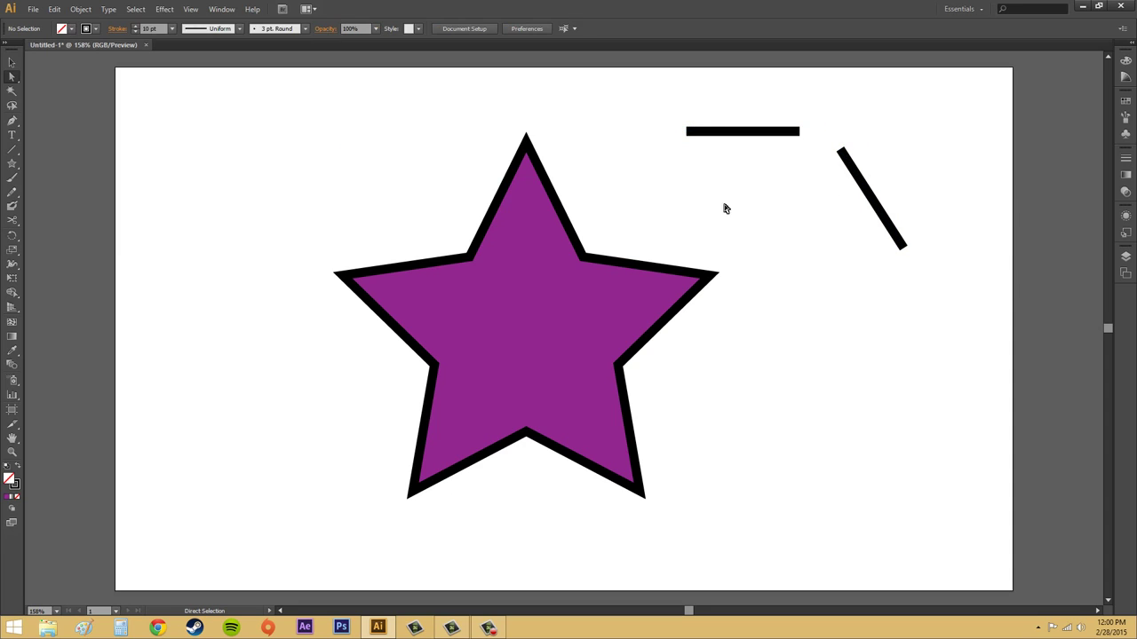
Delete both pieces of the cut line, leaving only the star on the artboard.
left_click(871, 186)
key("Delete")
left_click(750, 134)
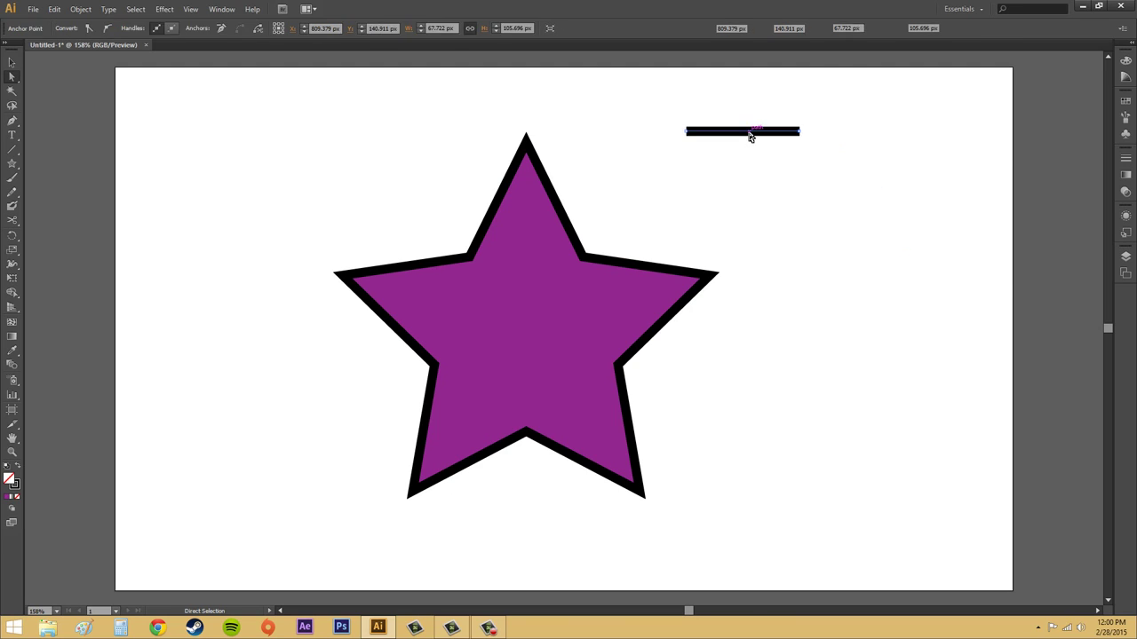
key("Delete")
left_click_drag(672, 98, 950, 260)
key("Delete")
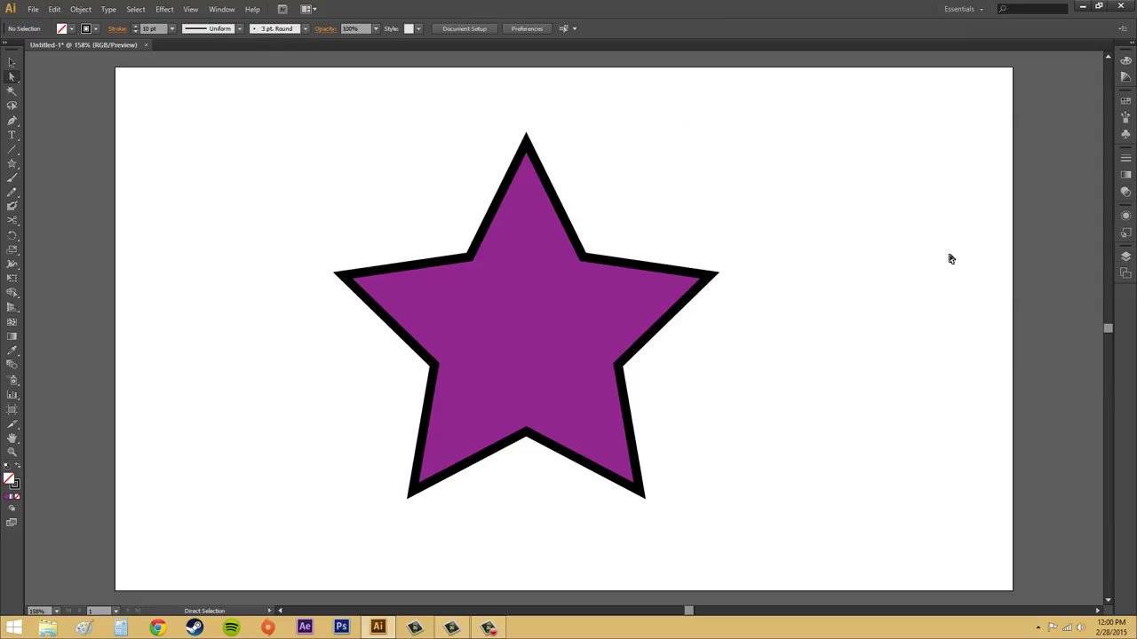
Try cutting the star's path at its upper-right inner corner anchor and pulling one end to about X 593, Y 169 px.
left_click(8, 61)
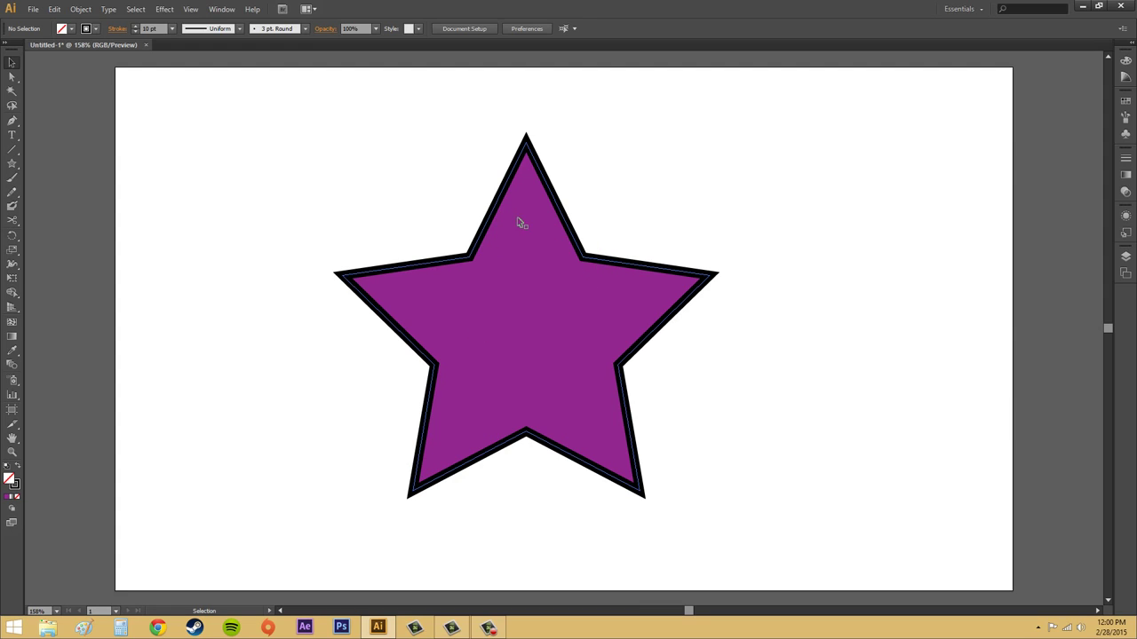
left_click(12, 78)
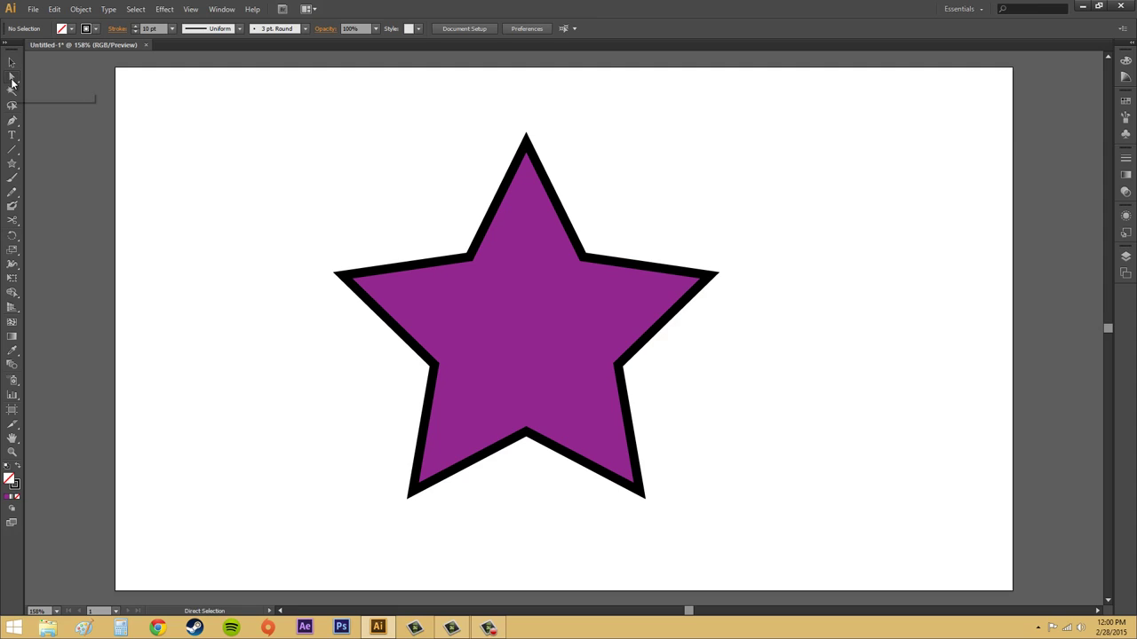
left_click(598, 264)
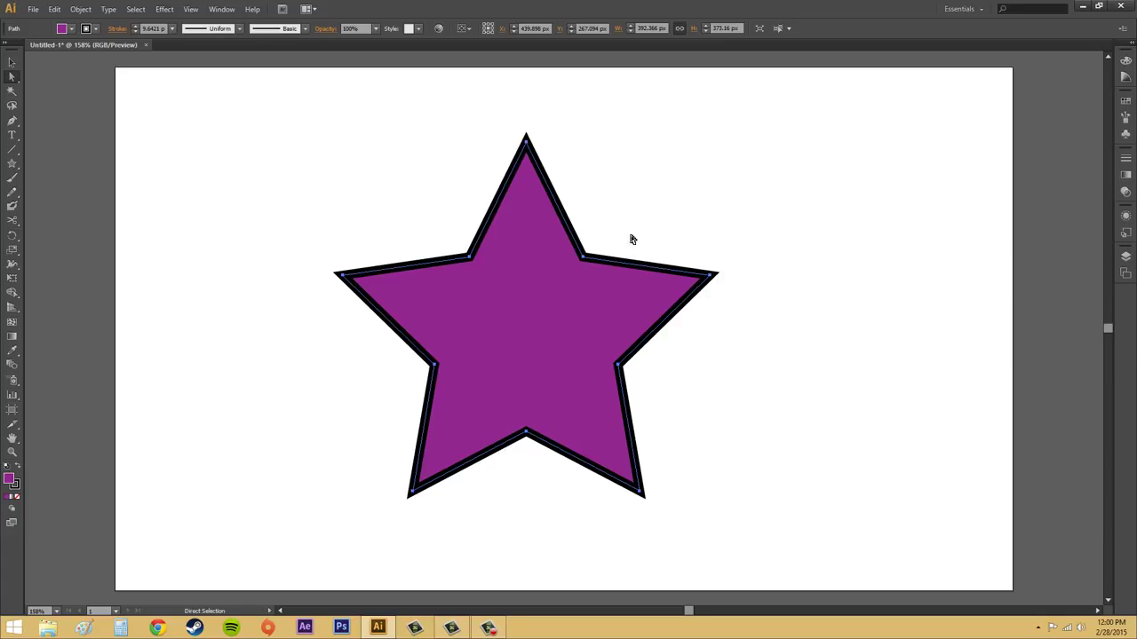
left_click(542, 293)
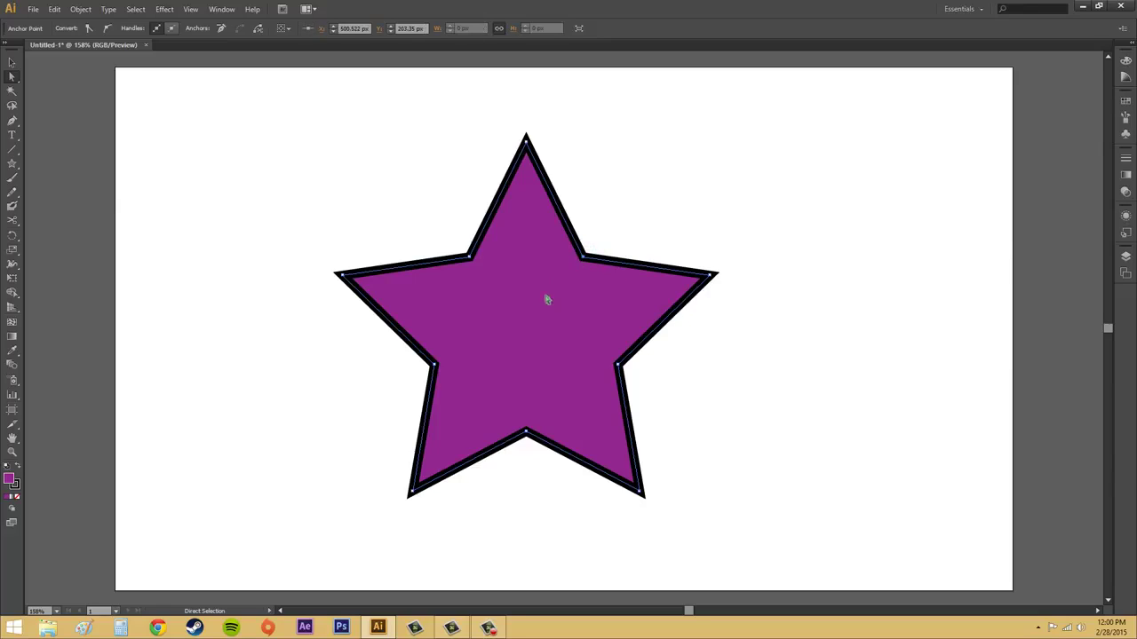
left_click(260, 29)
left_click_drag(584, 257, 670, 228)
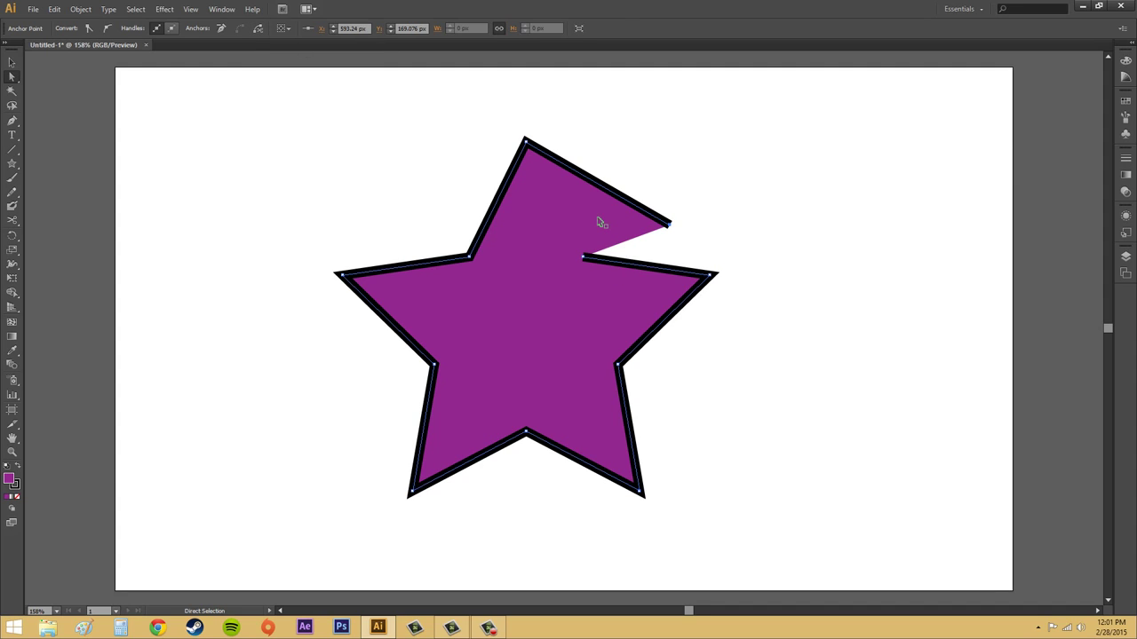
key("ctrl+z")
Cut the star's path at two selected anchors at once: the upper-right inner corner and the right arm's tip.
left_click(755, 266)
left_click_drag(775, 247, 525, 309)
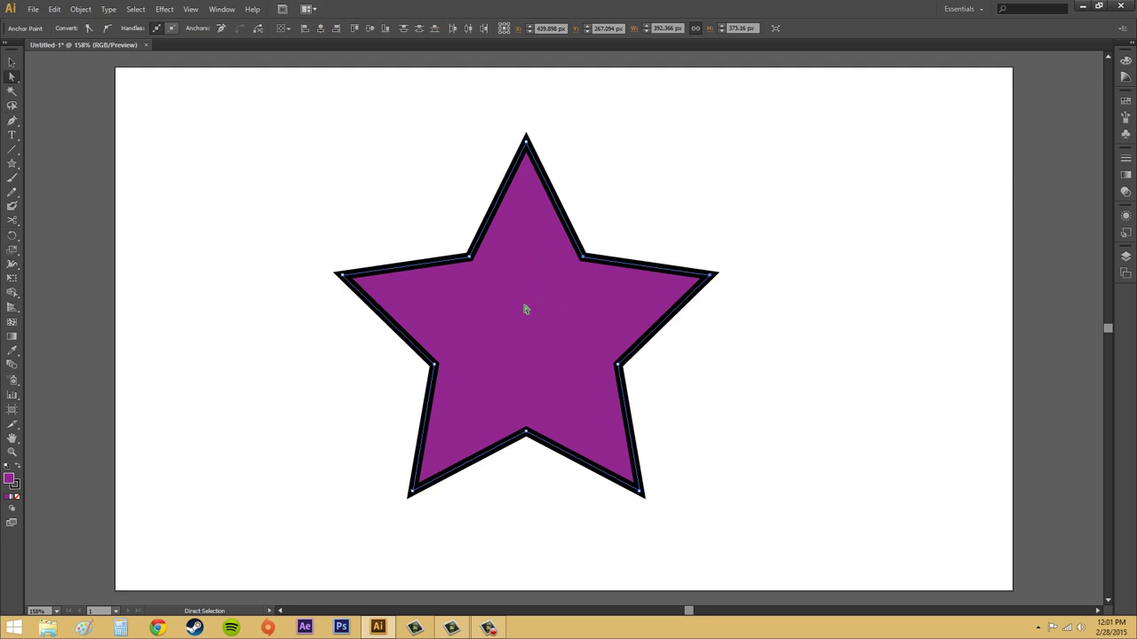
left_click(259, 29)
left_click(761, 288)
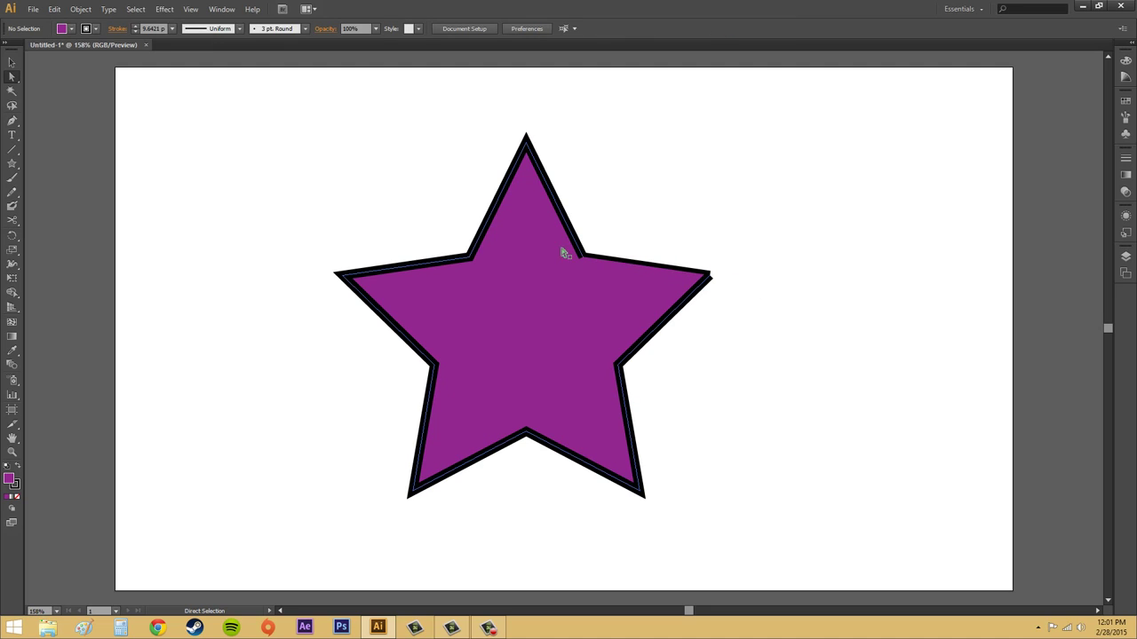
Pull the cut ends at the right arm apart, moving the detached segment's inner end to about X 734, Y 189 px.
left_click(583, 258)
left_click_drag(584, 259, 612, 342)
left_click(678, 277)
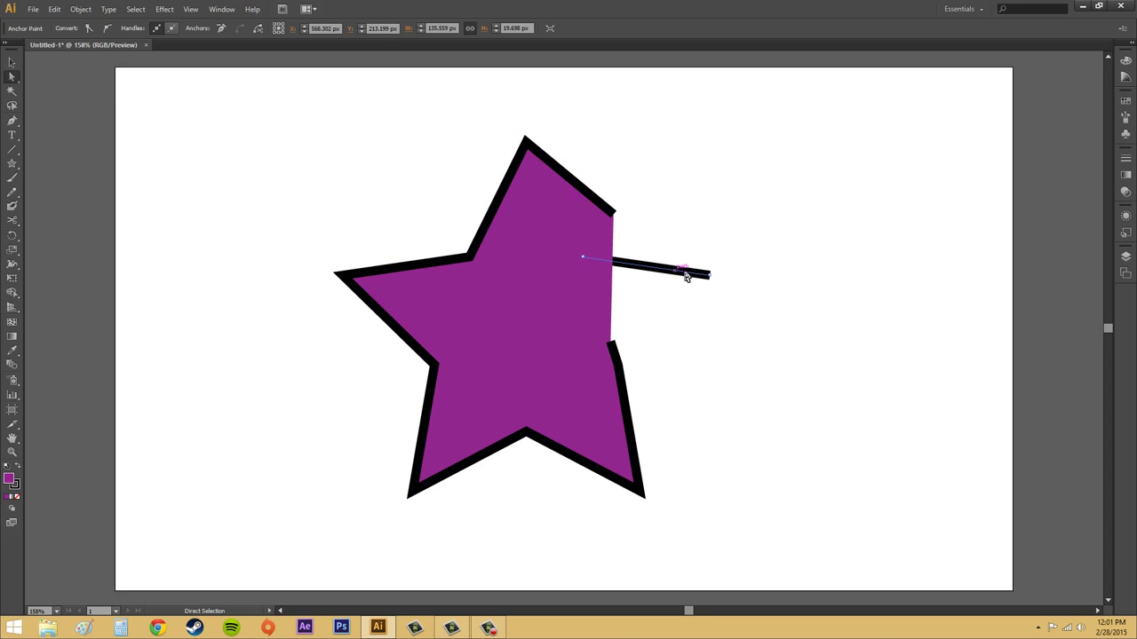
left_click_drag(579, 256, 799, 249)
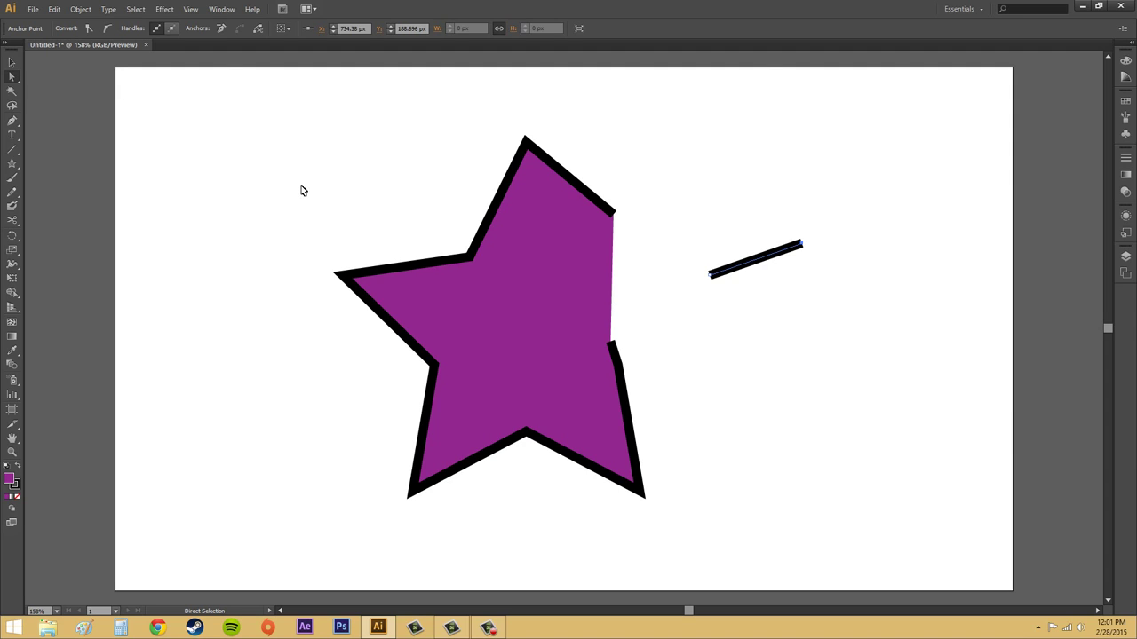
Undo the separated pieces and the anchor point cuts to restore the star's full outline.
key("ctrl+z")
key("ctrl+z")
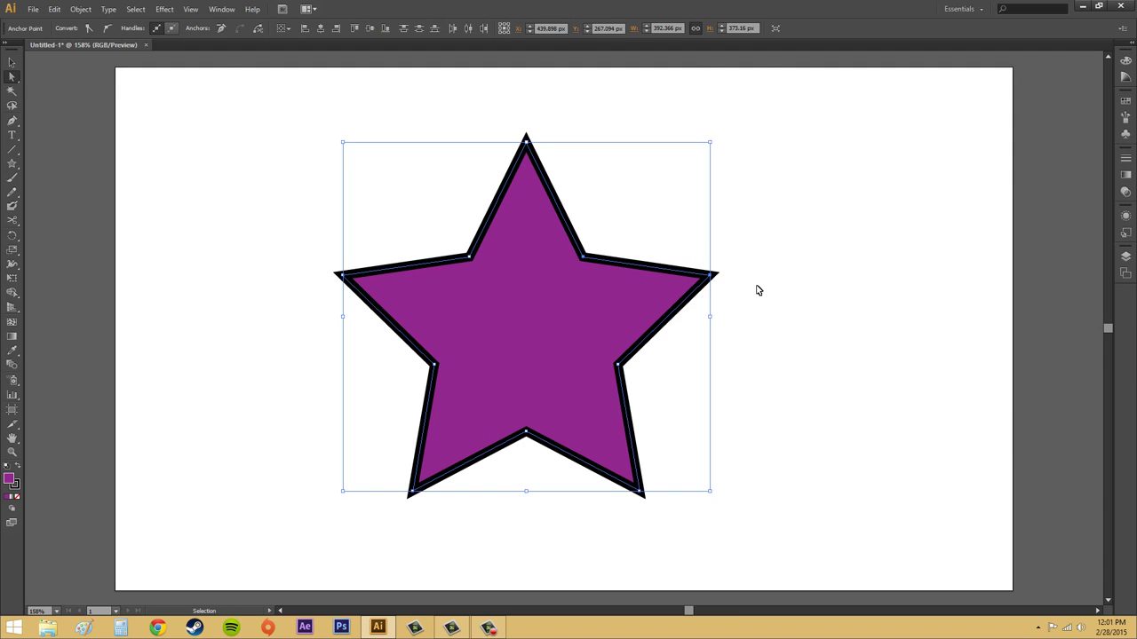
key("a")
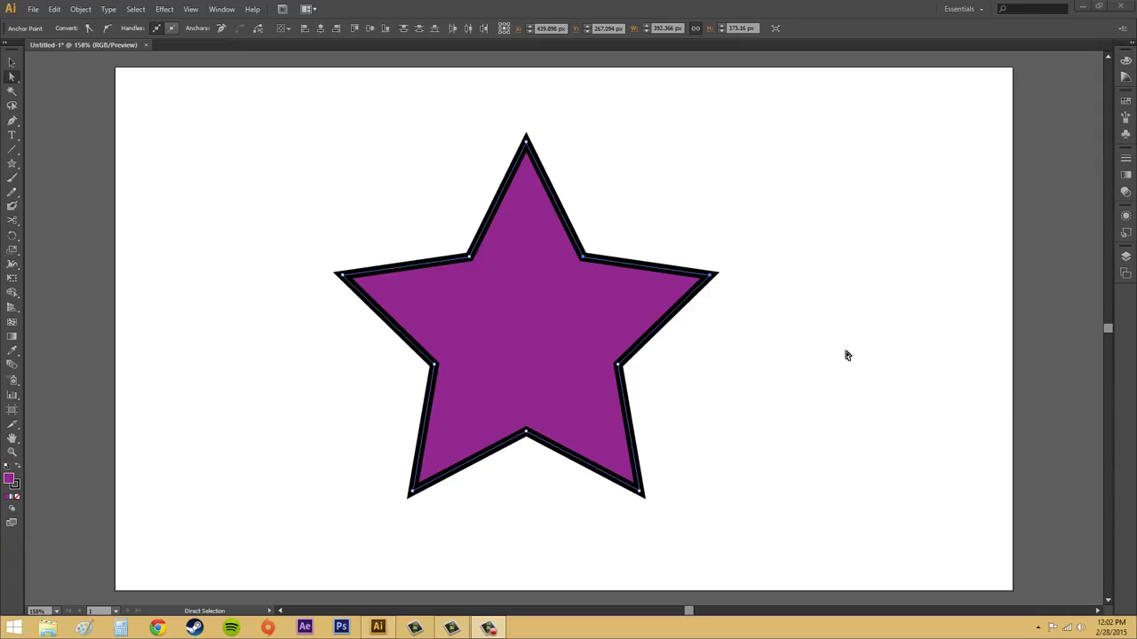
Cut the star's outline with the Scissors tool on the outer edge of its lower-left arm at about X 333, Y 370 px, and deselect it.
left_click(13, 220)
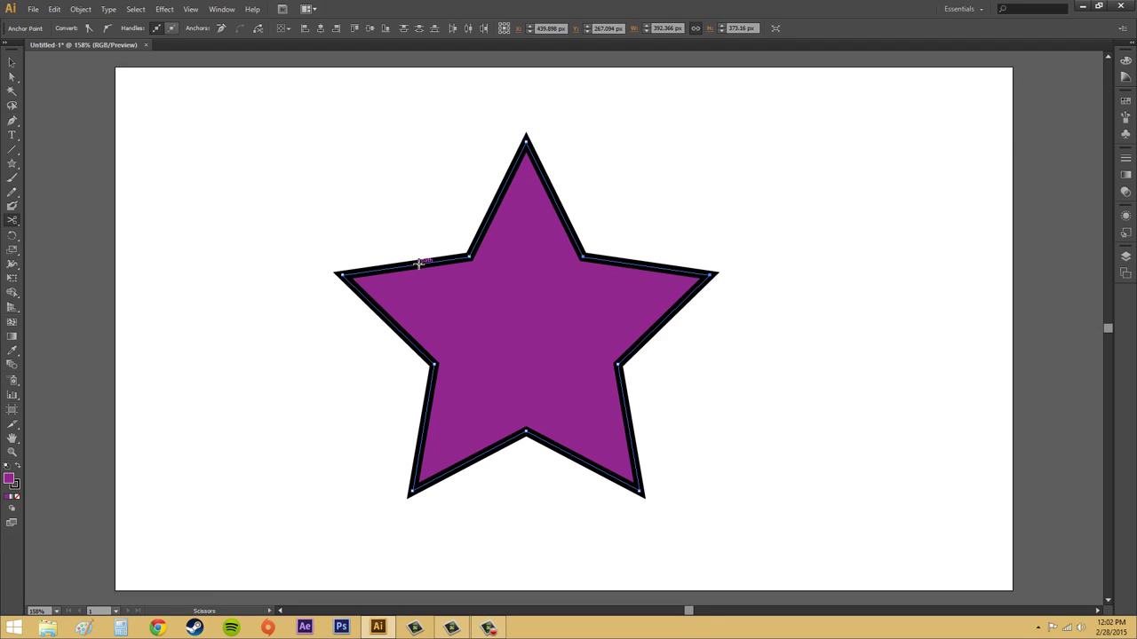
left_click(426, 411)
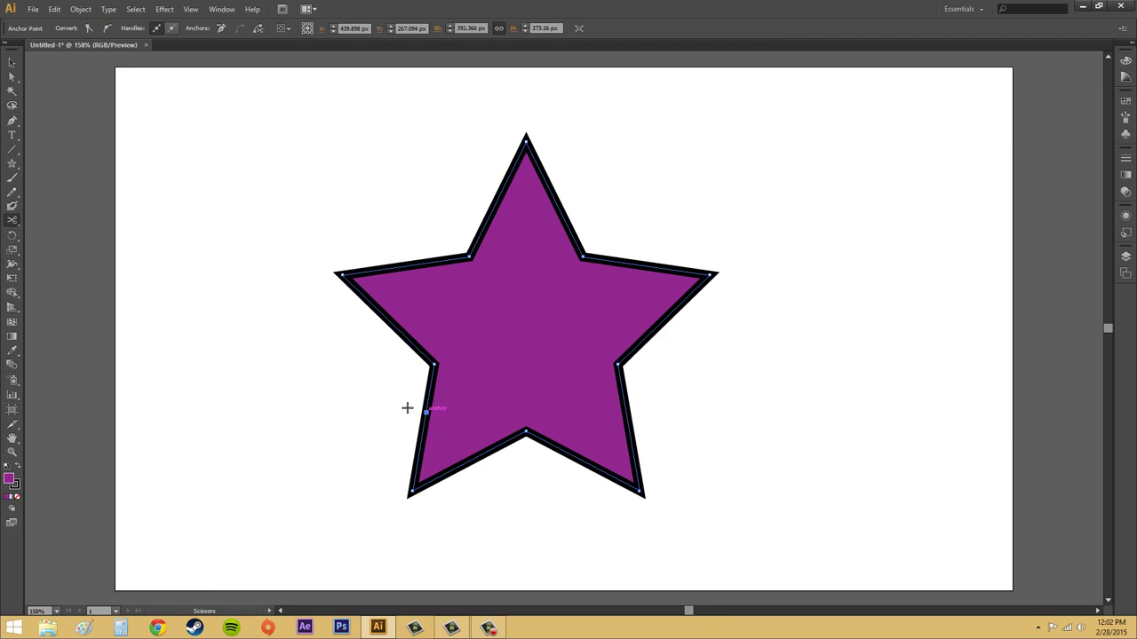
key("v")
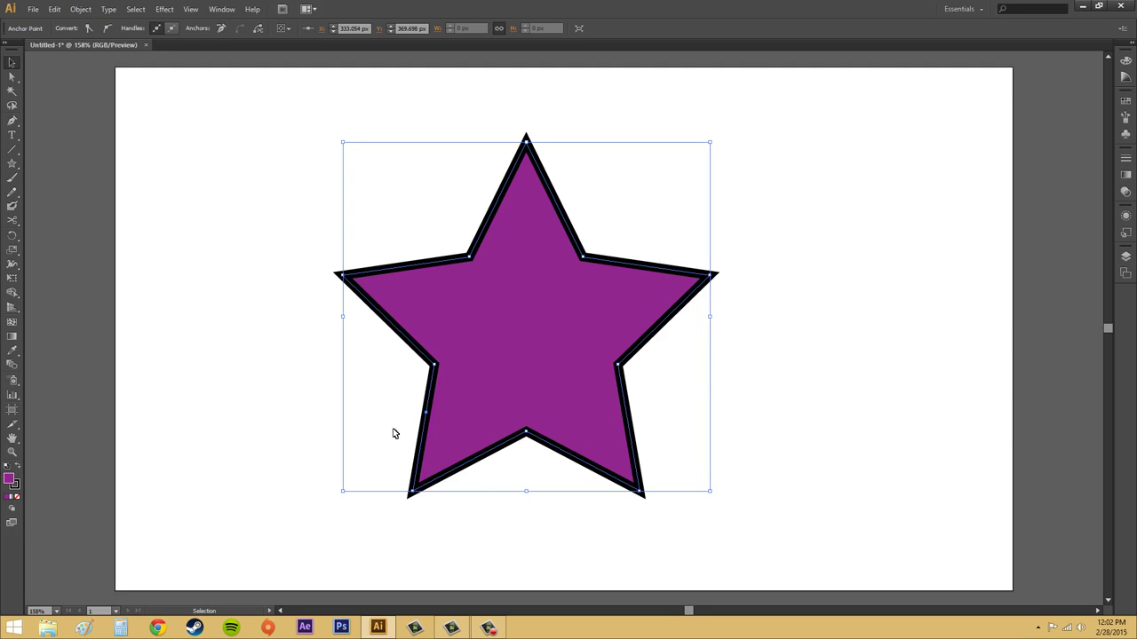
left_click(12, 76)
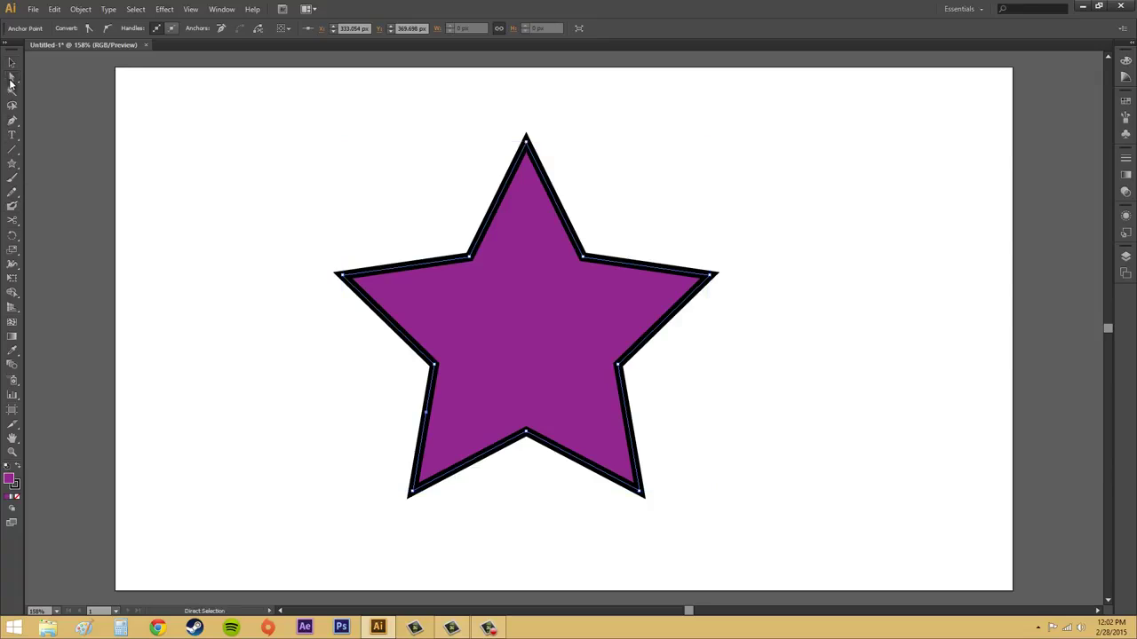
left_click(424, 395)
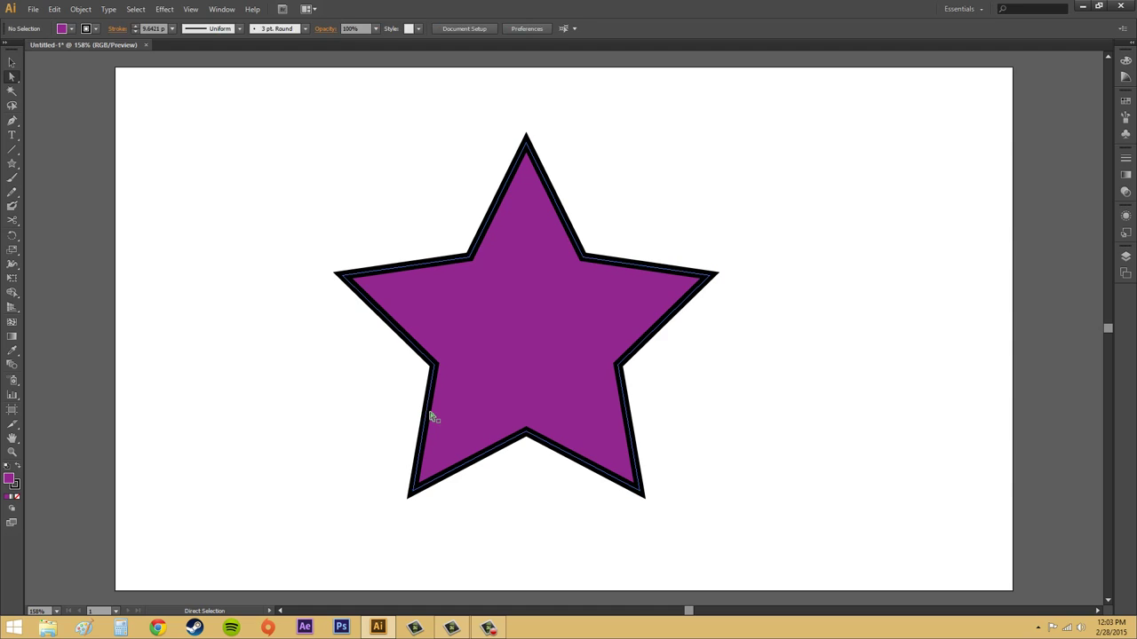
Try pulling the cut end on the lower-left arm out to about X 295, Y 375 px, and undo the move.
left_click_drag(429, 413, 391, 417)
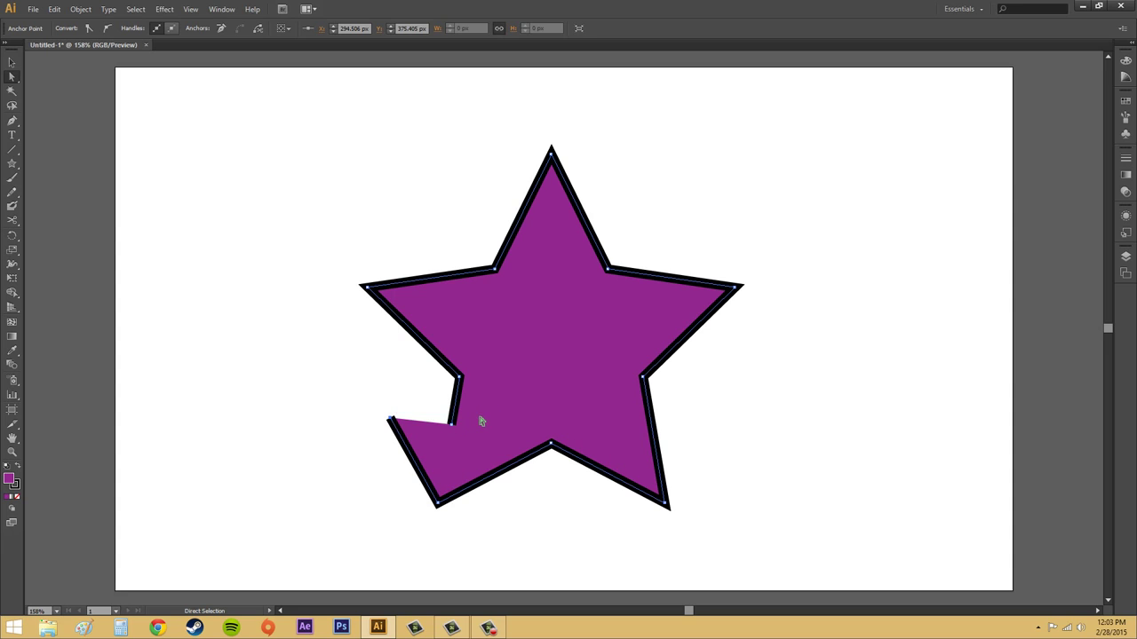
key("ctrl+z")
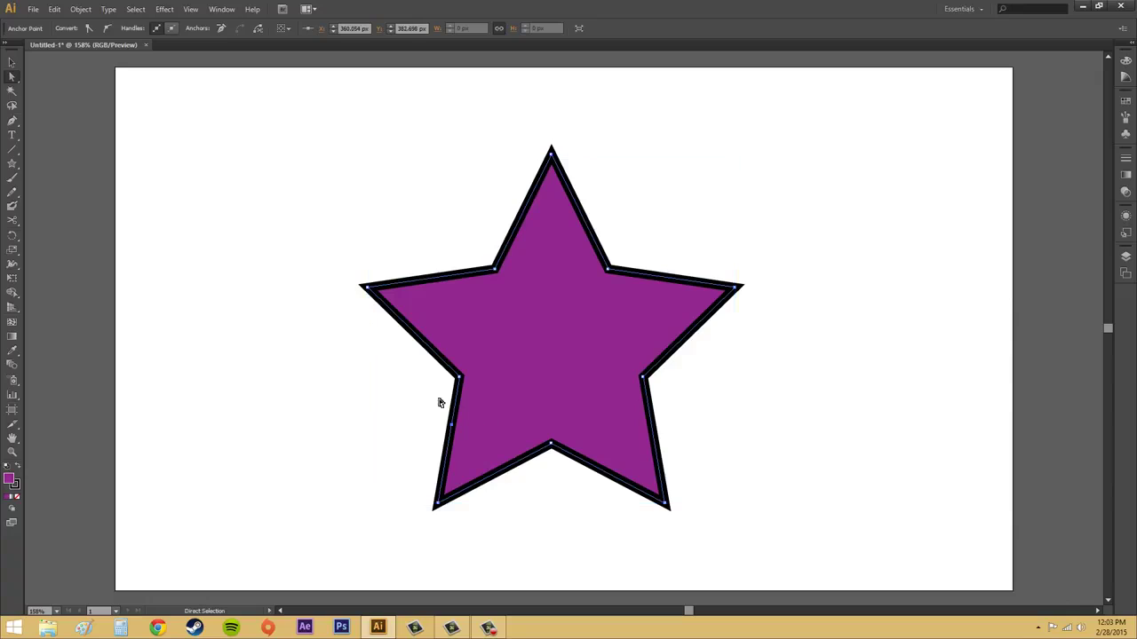
Select the overlapping cut ends on the lower-left arm's outer edge and join them into one anchor.
left_click(479, 449)
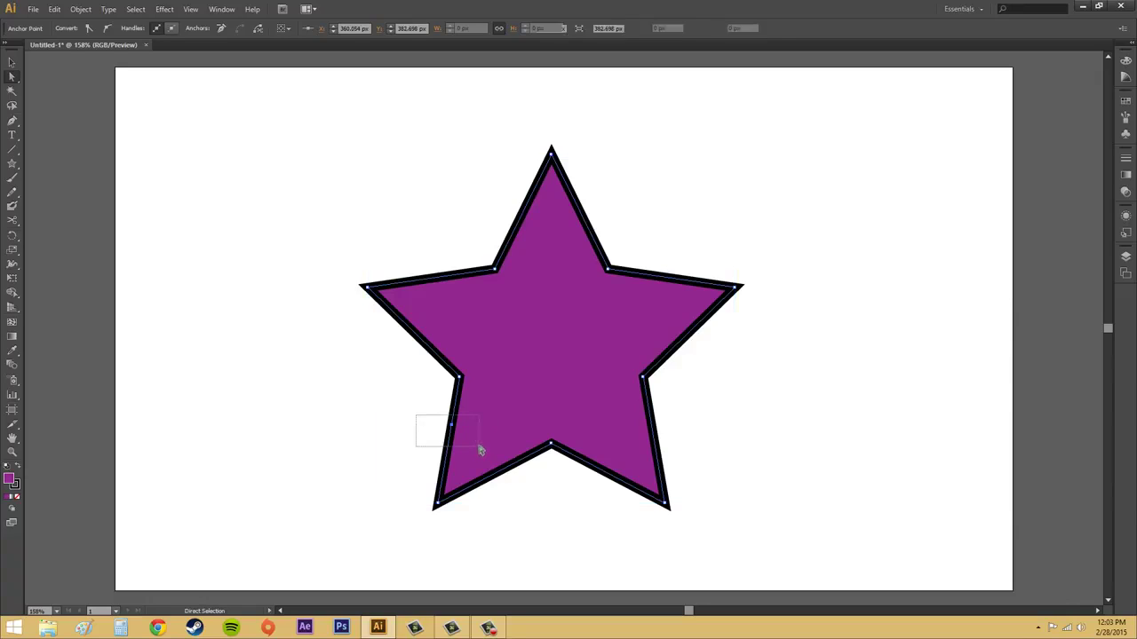
left_click(76, 10)
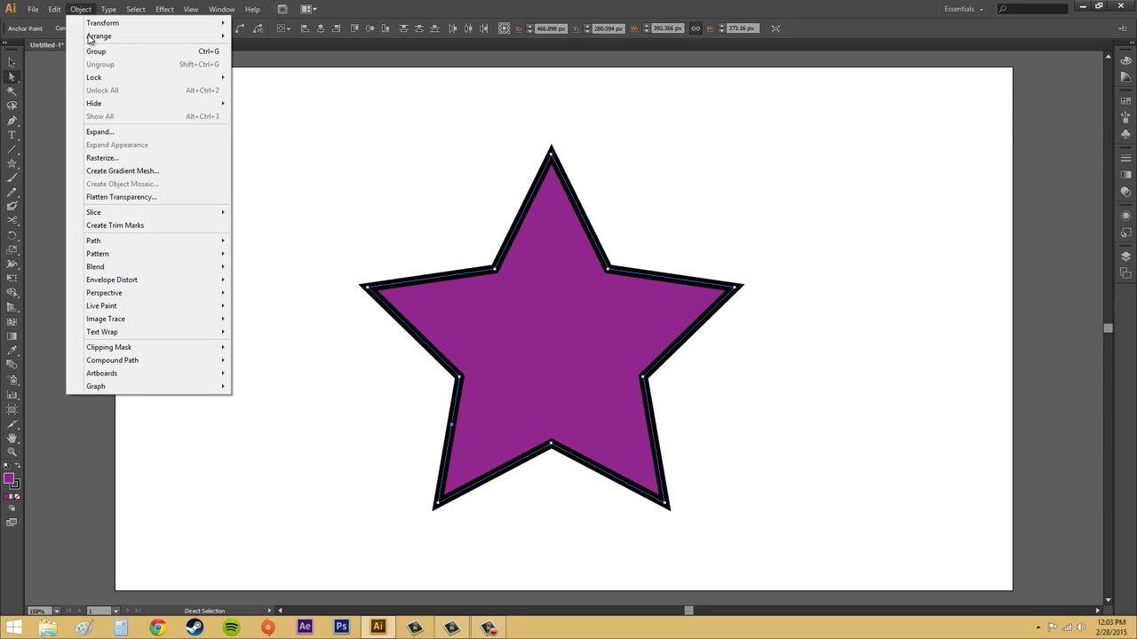
mouse_move(113, 245)
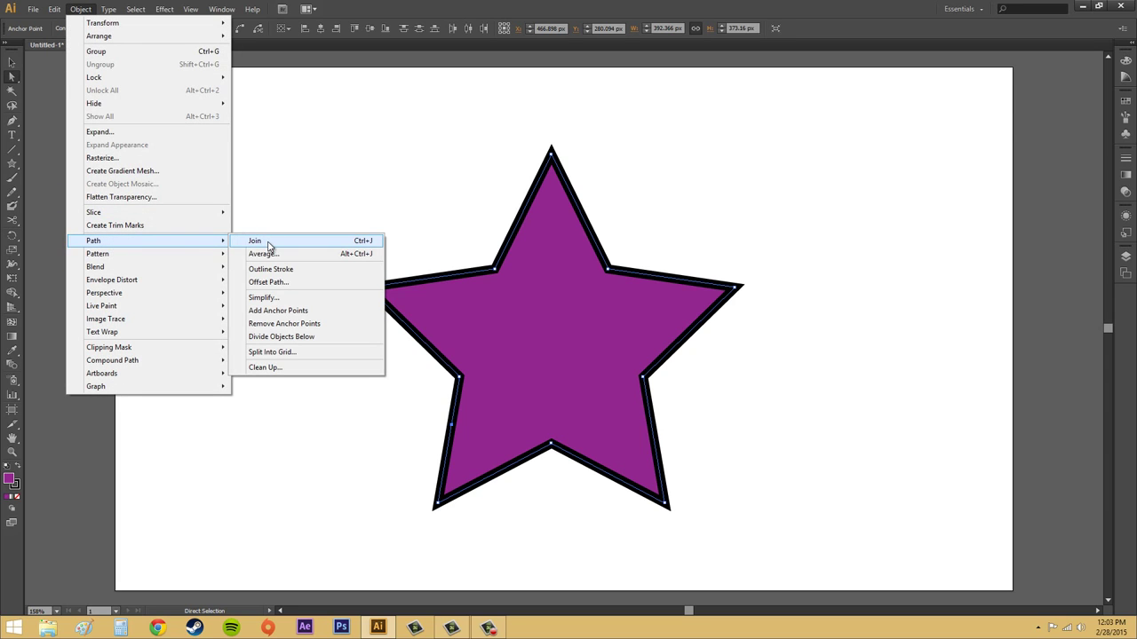
left_click(266, 242)
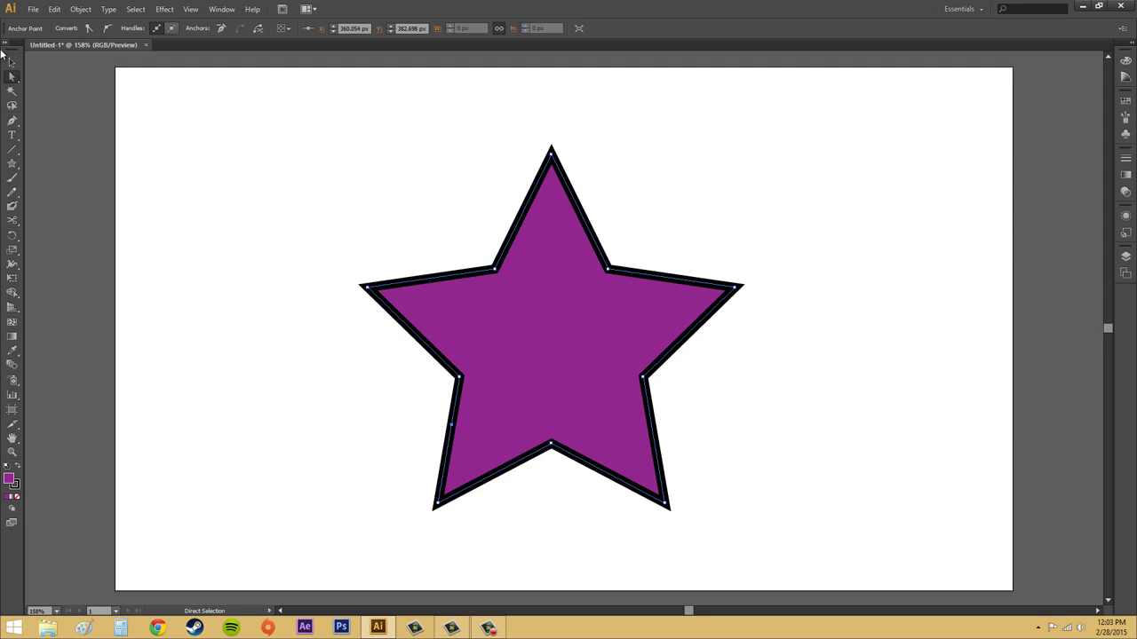
Test the join by moving the joined anchor out to about X 271, Y 383 px, and undo the move.
left_click(10, 63)
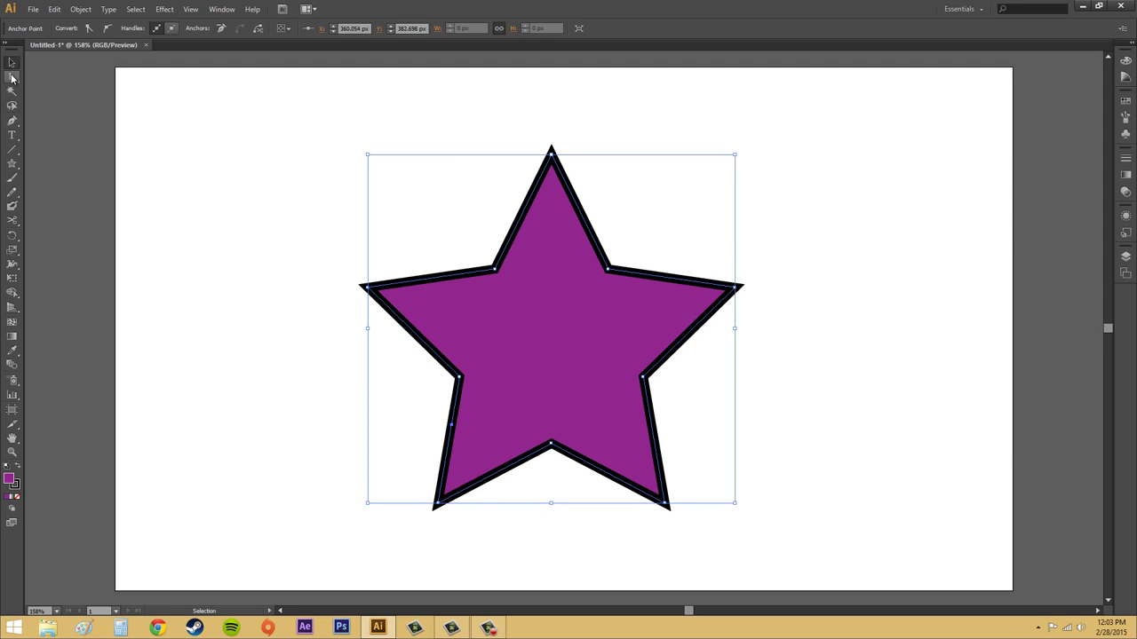
left_click(11, 79)
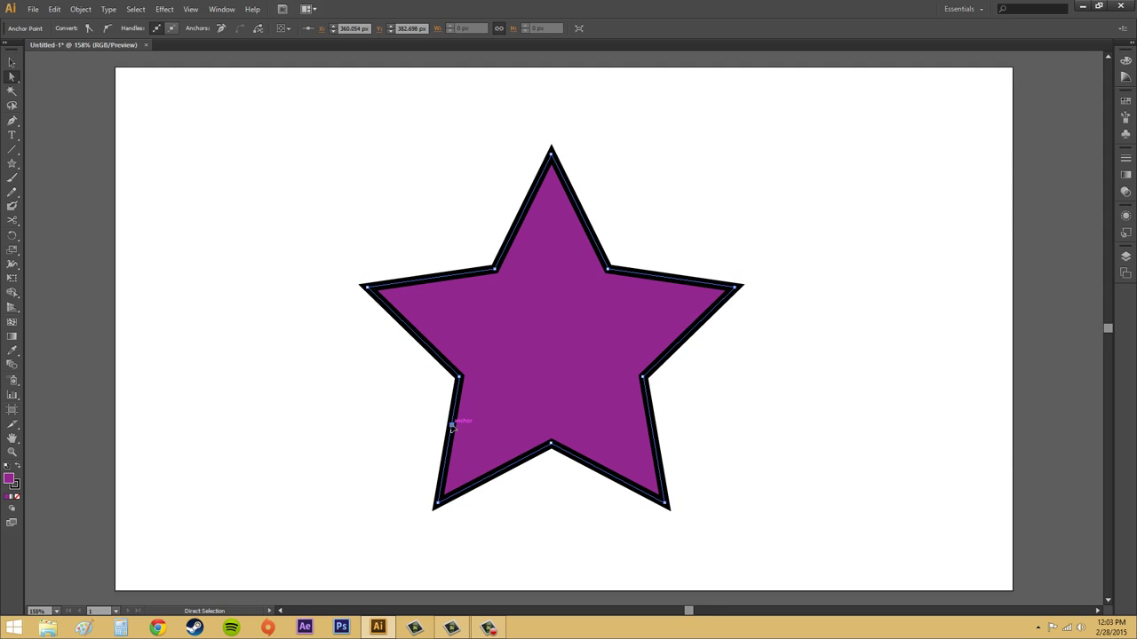
left_click_drag(449, 425, 364, 424)
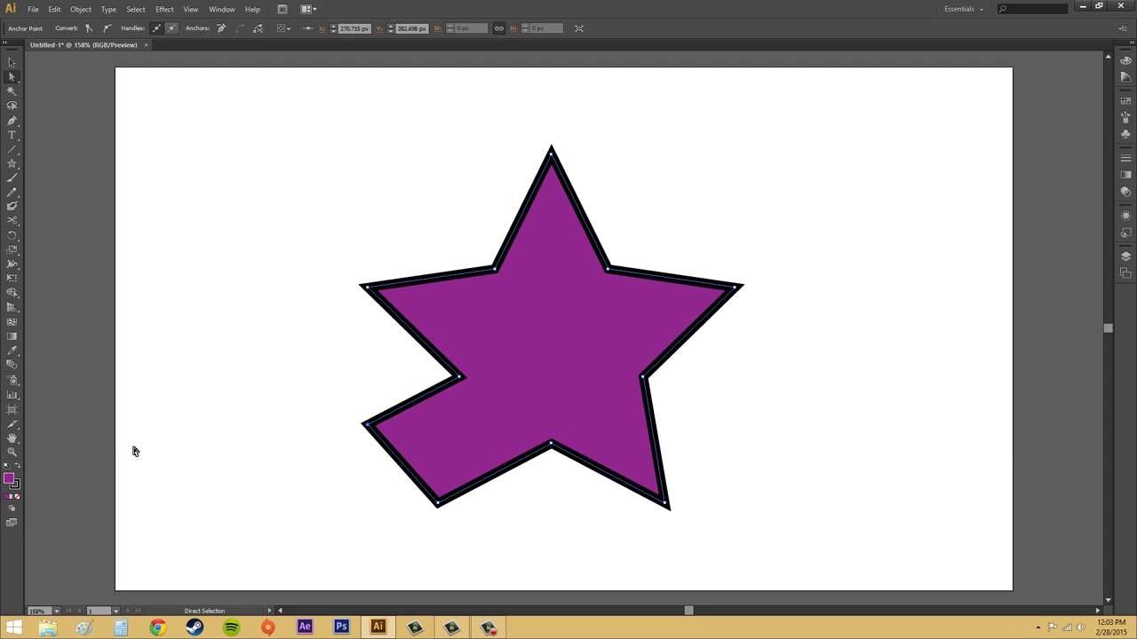
key("ctrl+z")
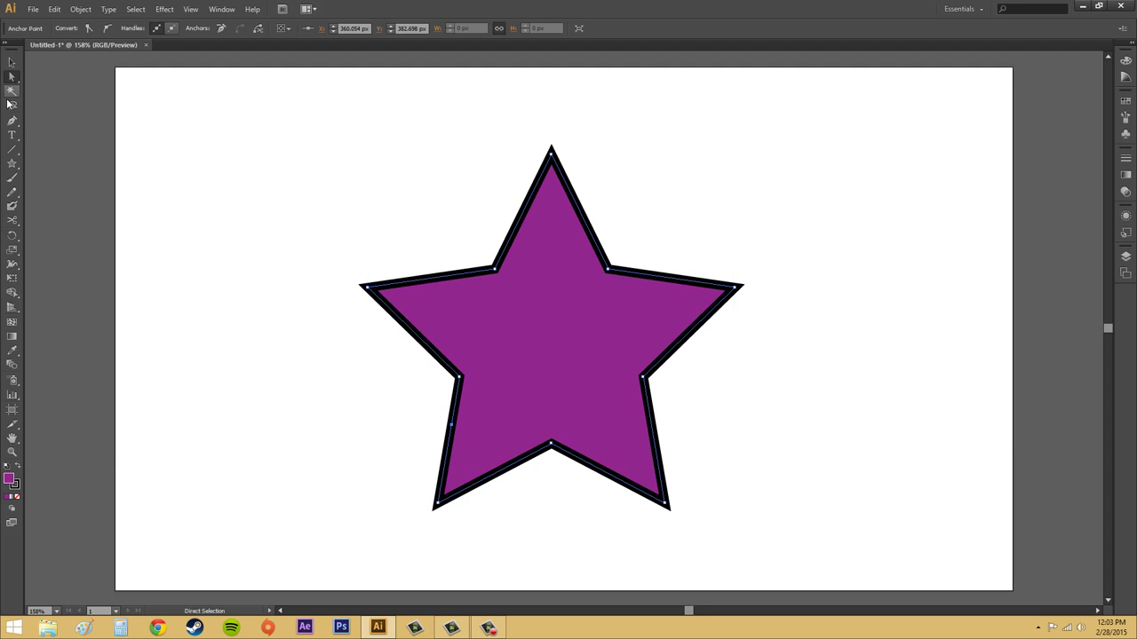
Remove the extra anchor from the lower-left arm's outer edge with the Delete Anchor Point tool, and deselect the star.
left_click_drag(12, 120, 43, 121)
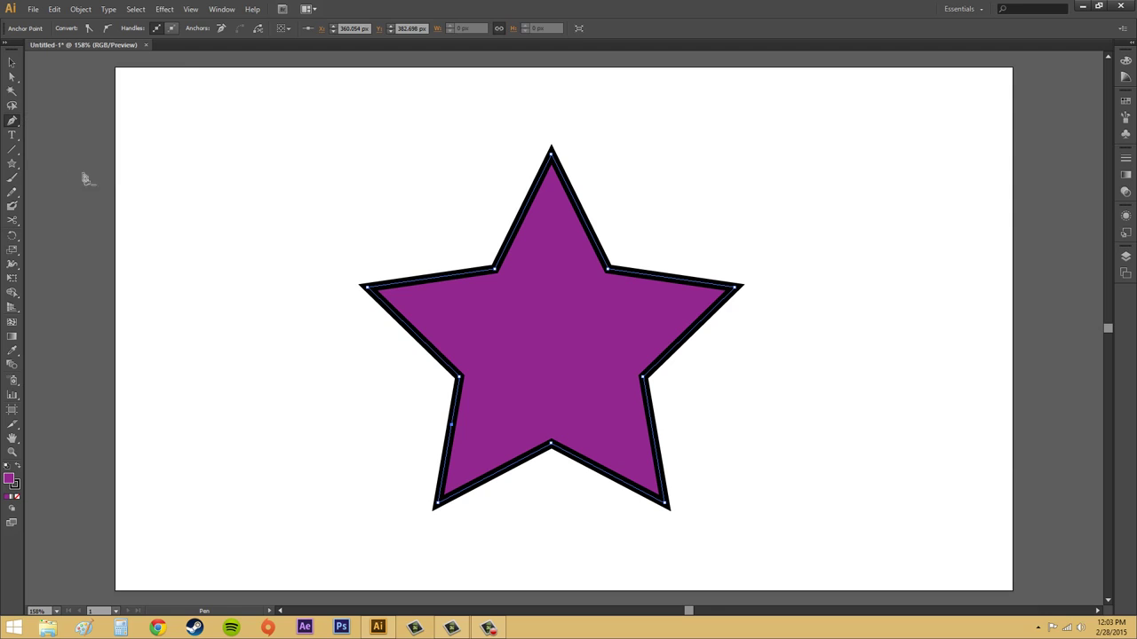
left_click(451, 426)
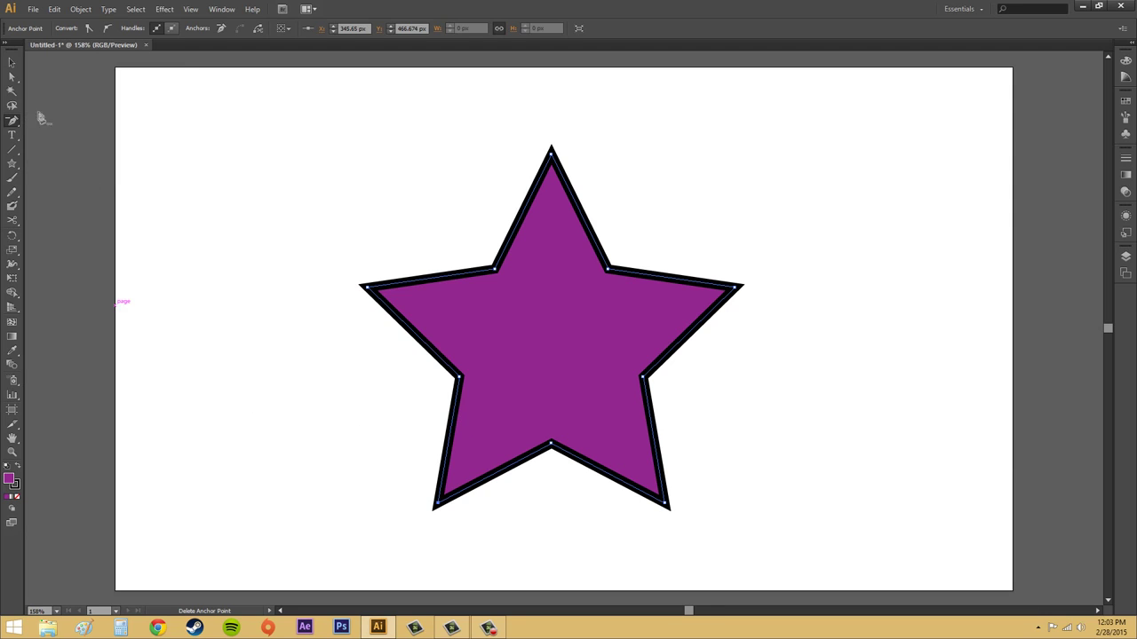
left_click(11, 62)
left_click(439, 405)
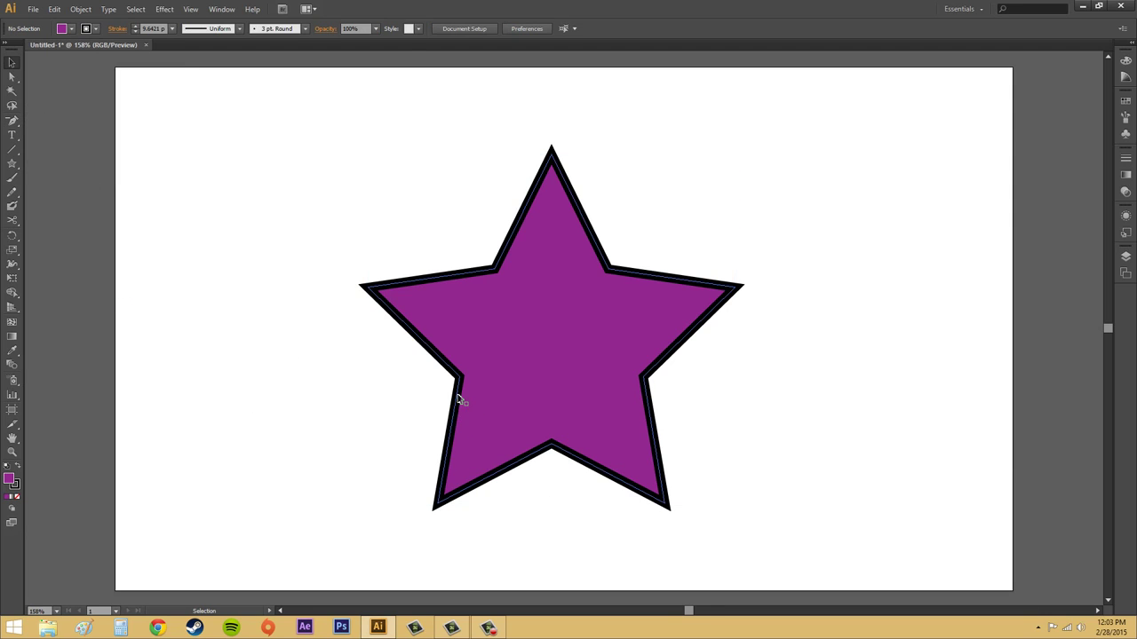
left_click(460, 400)
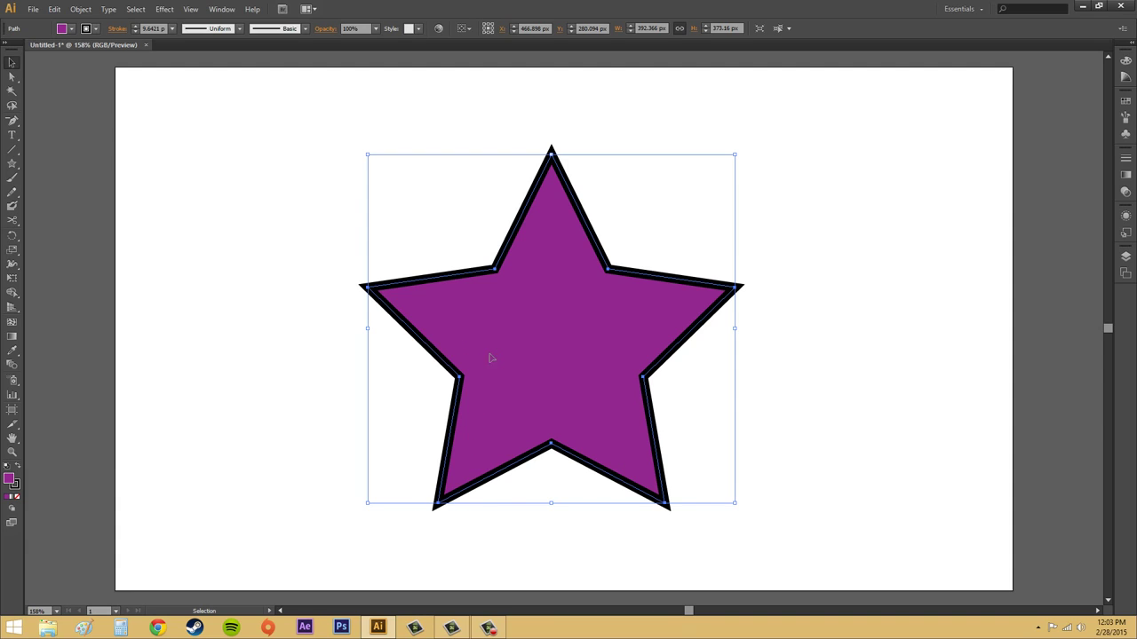
left_click(11, 77)
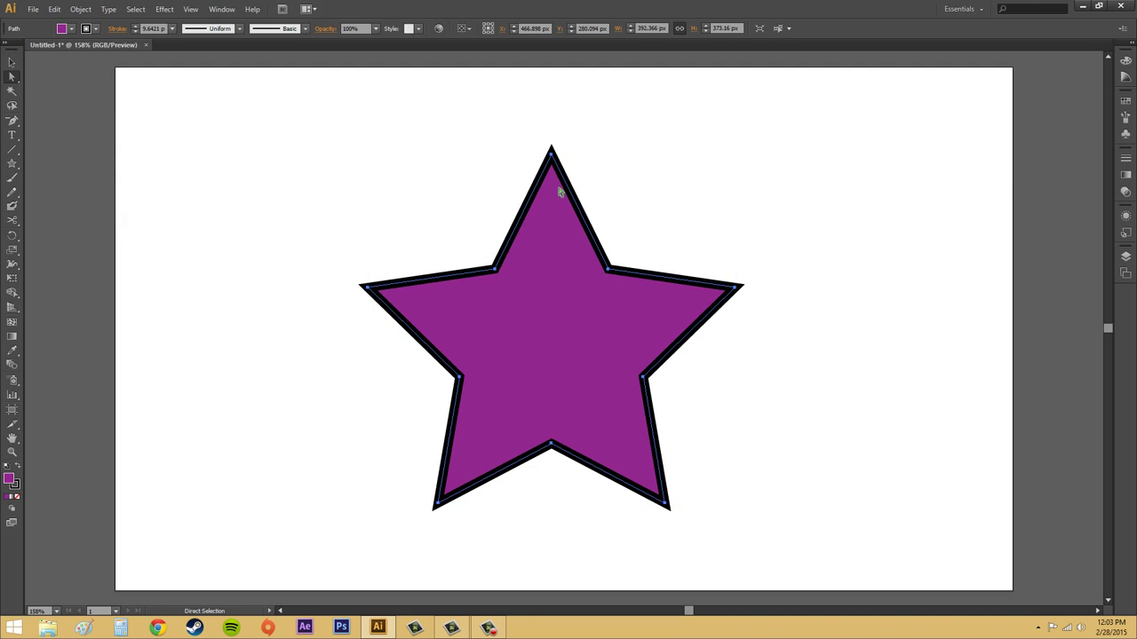
left_click(830, 287)
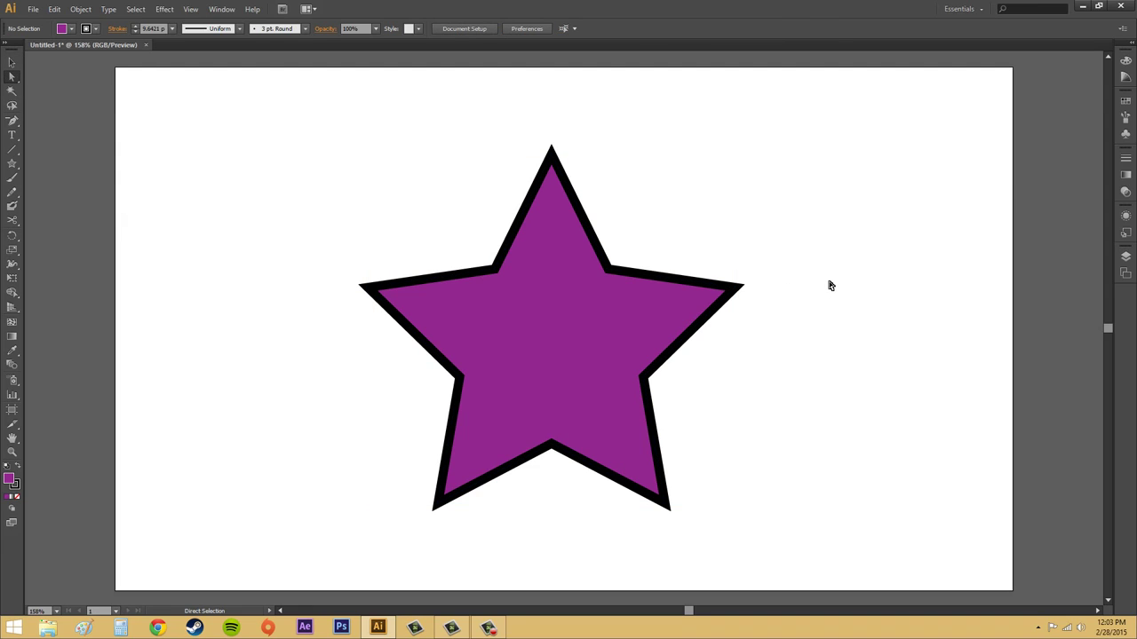
Select the star and cut its outline with the Scissors tool on the lower-left arm's outer edge at about X 358, Y 393 px.
left_click(15, 225)
left_click(453, 428)
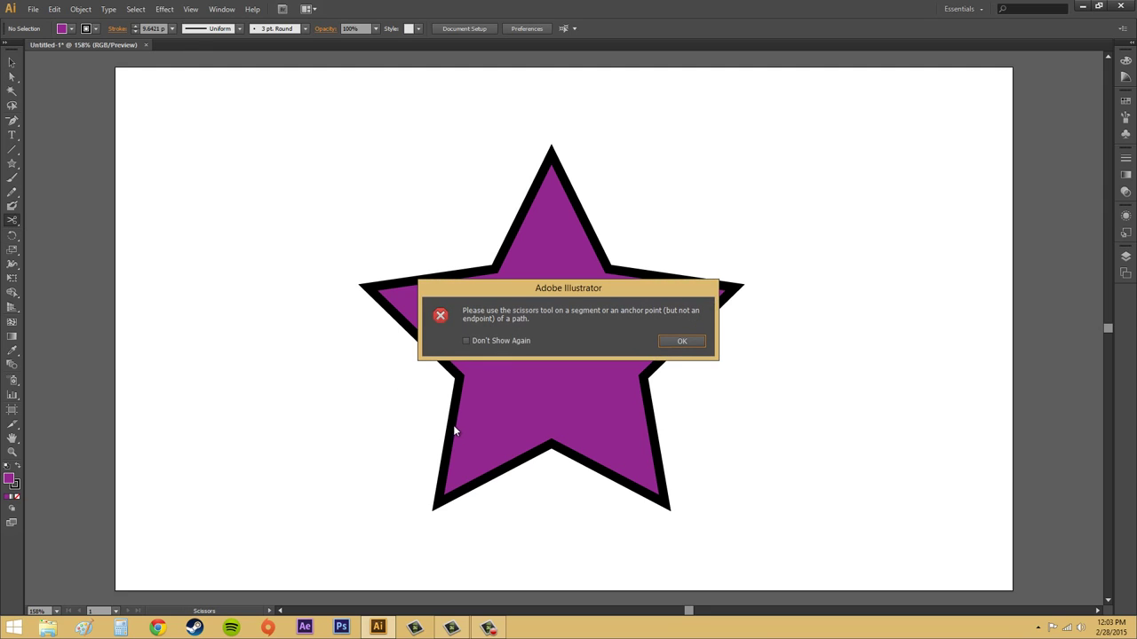
left_click(682, 347)
left_click(11, 77)
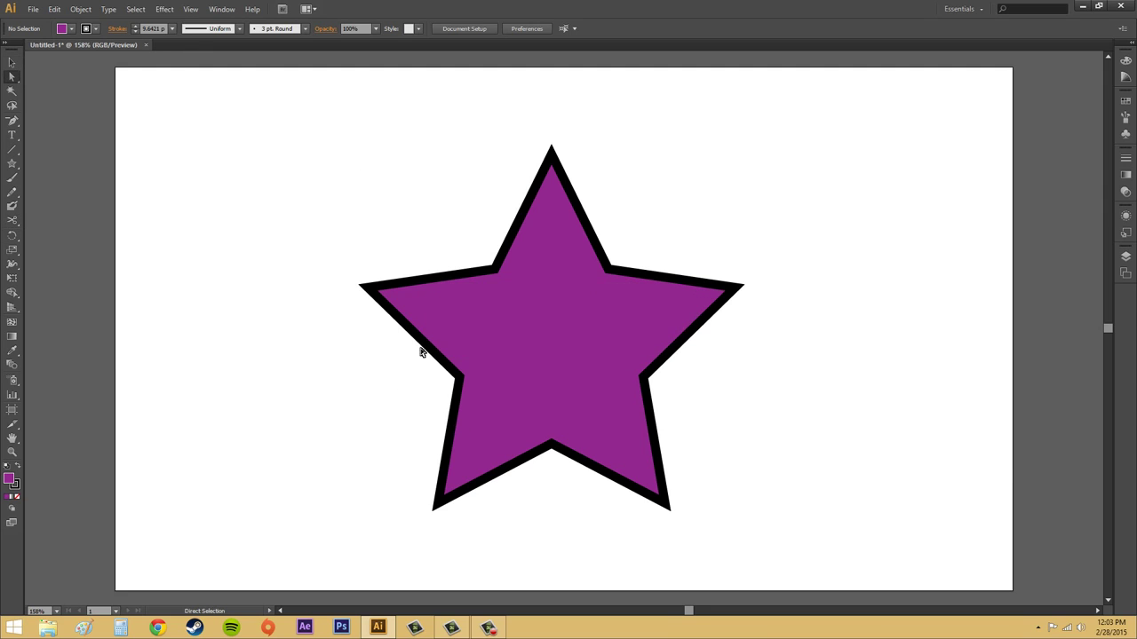
left_click(461, 409)
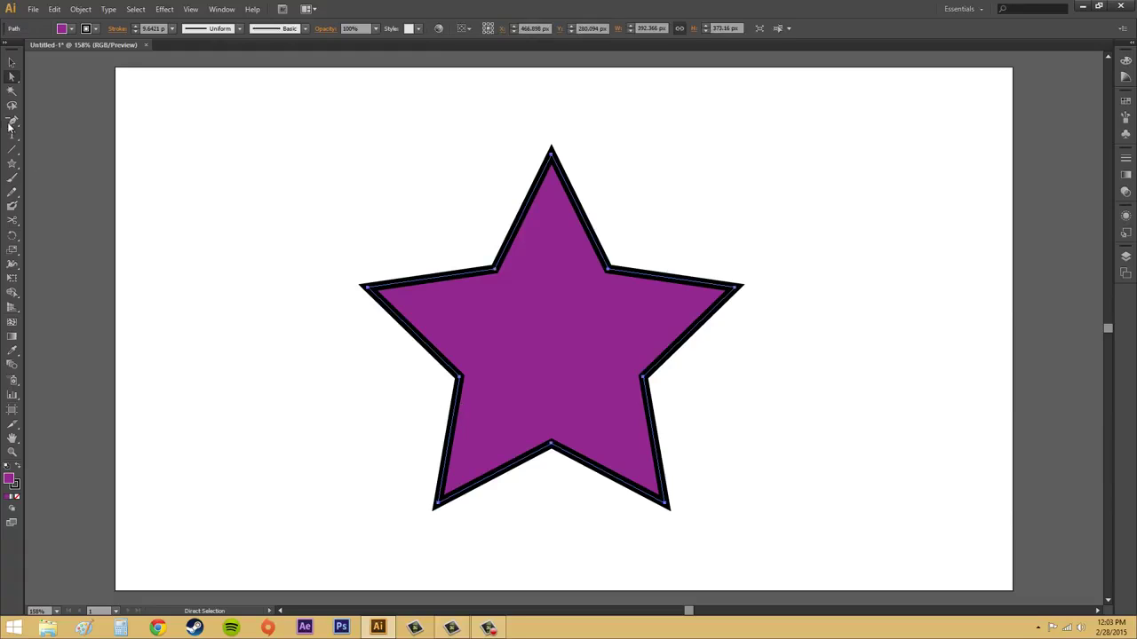
left_click(12, 220)
left_click(450, 433)
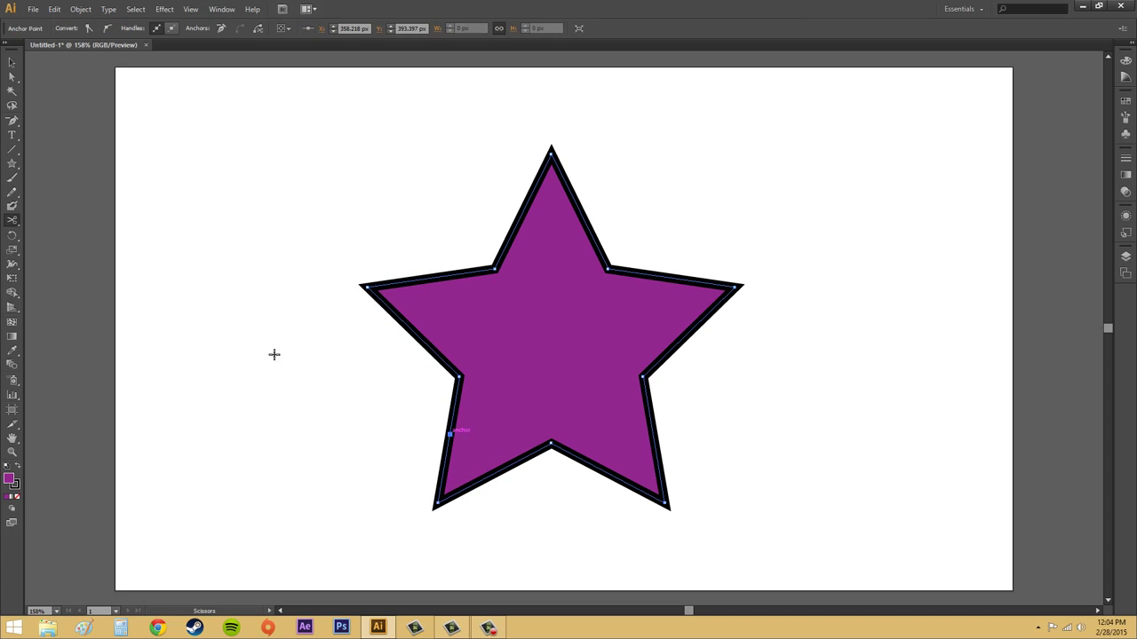
Pull one cut end outward to open a small gap in the lower-left arm, and select both end points.
left_click(12, 78)
left_click(12, 78)
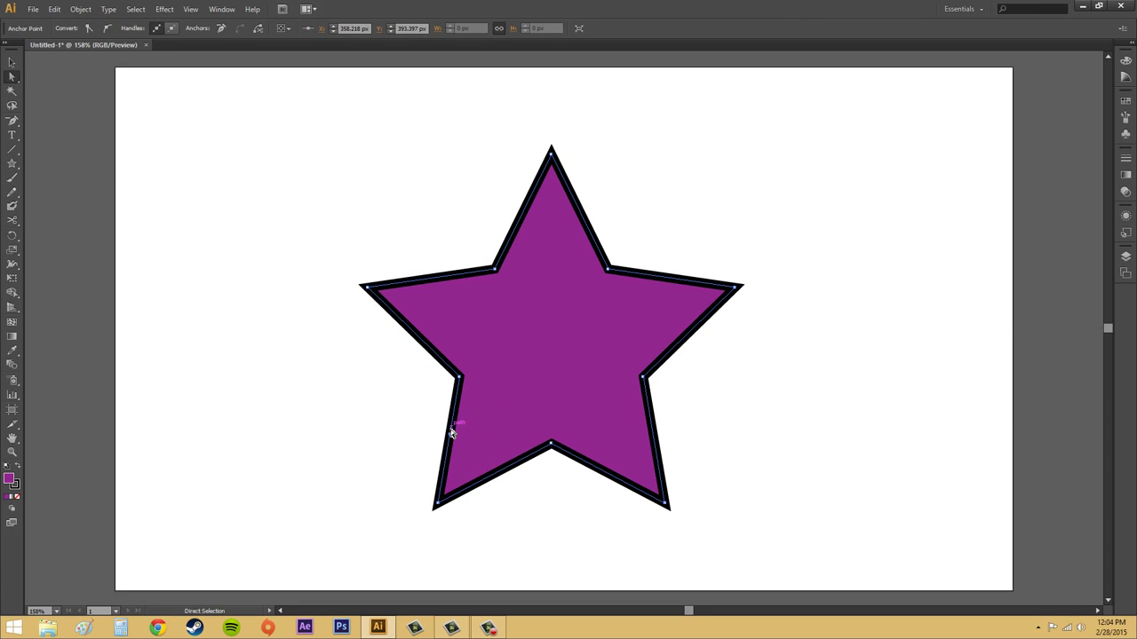
left_click_drag(450, 434, 490, 456)
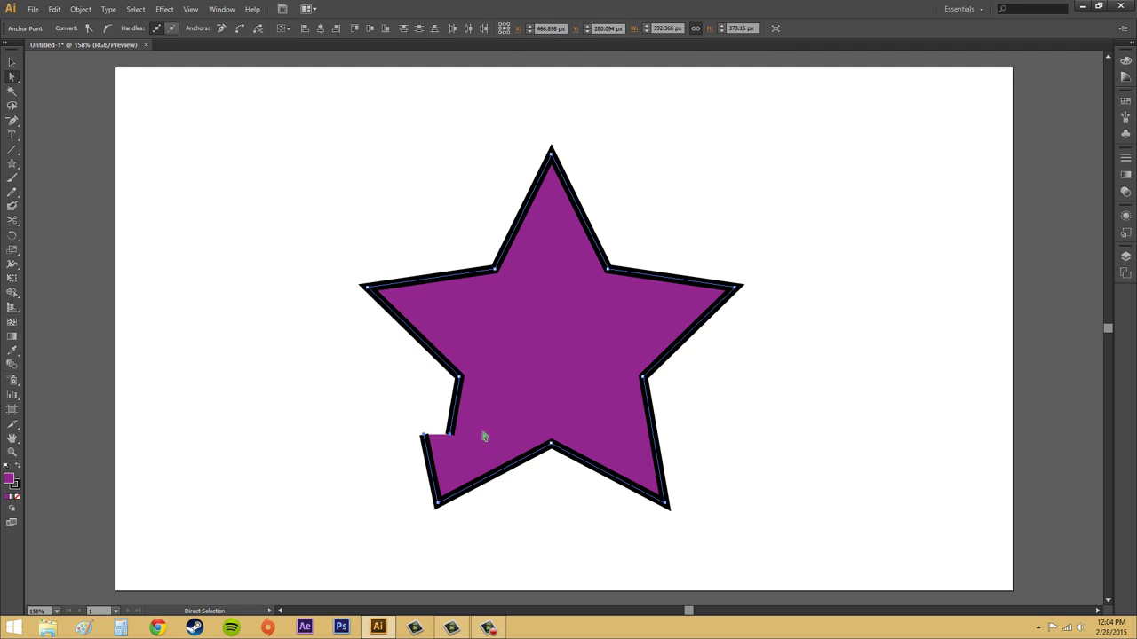
Join the two separated end points with a straight segment across the gap.
left_click(80, 9)
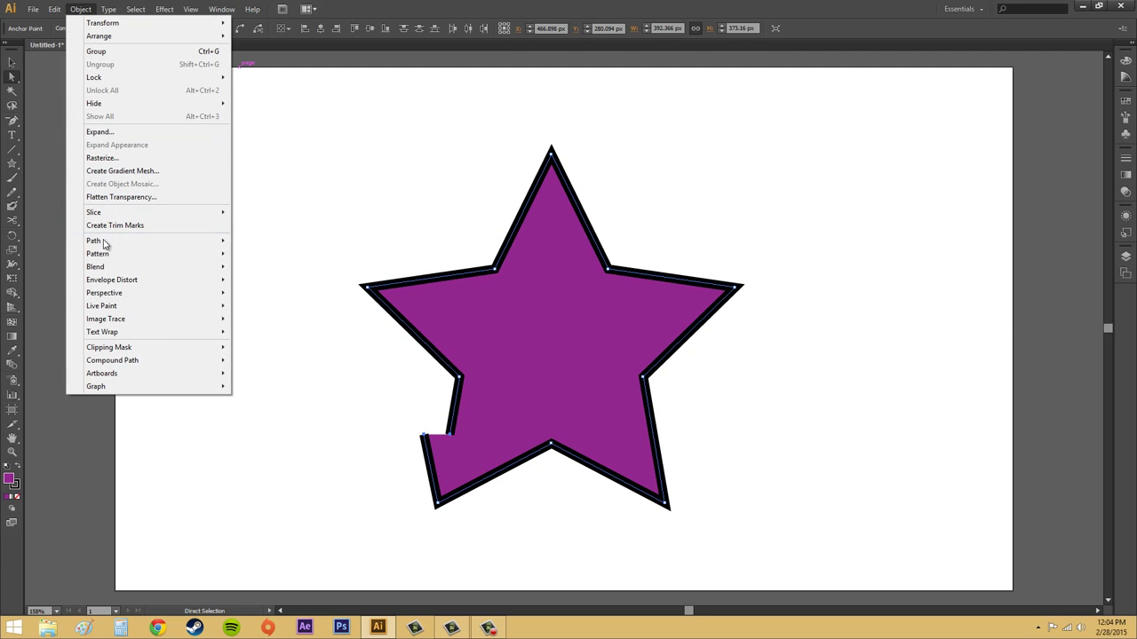
mouse_move(103, 243)
left_click(262, 242)
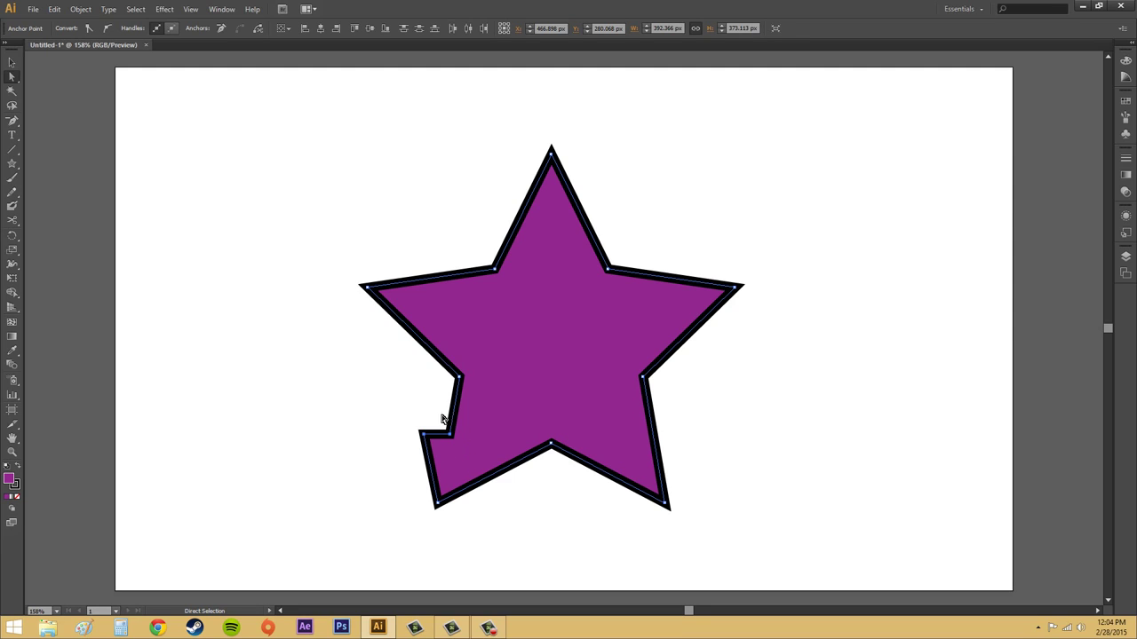
Undo the join, reselect both end points and average them along both axes.
left_click(472, 448)
left_click_drag(395, 414, 460, 440)
left_click(80, 9)
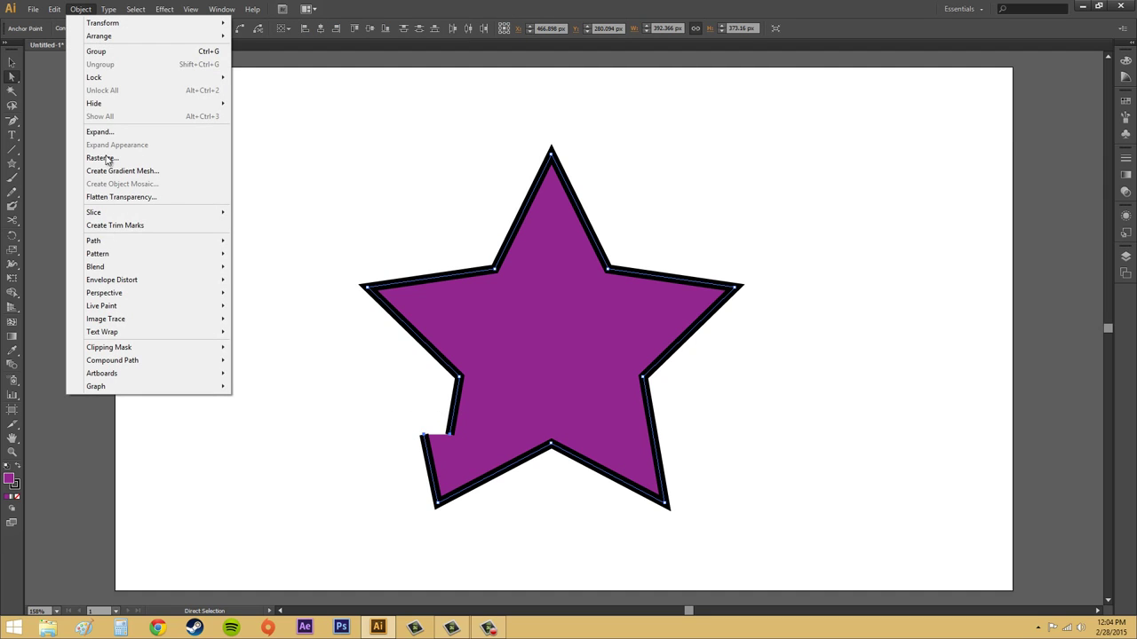
mouse_move(157, 246)
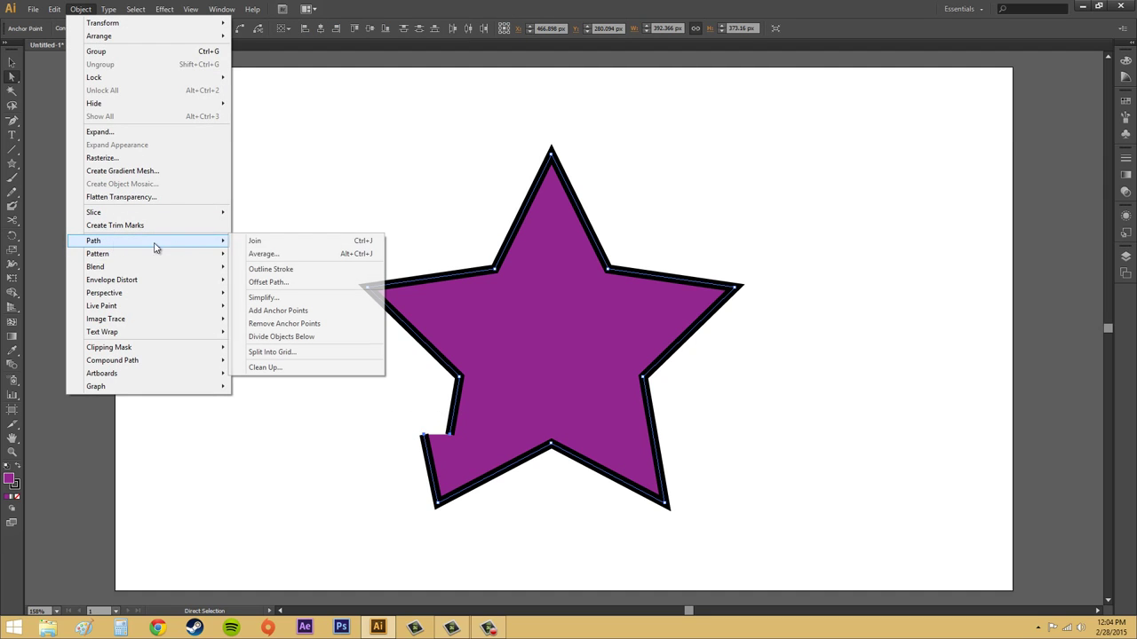
left_click(281, 257)
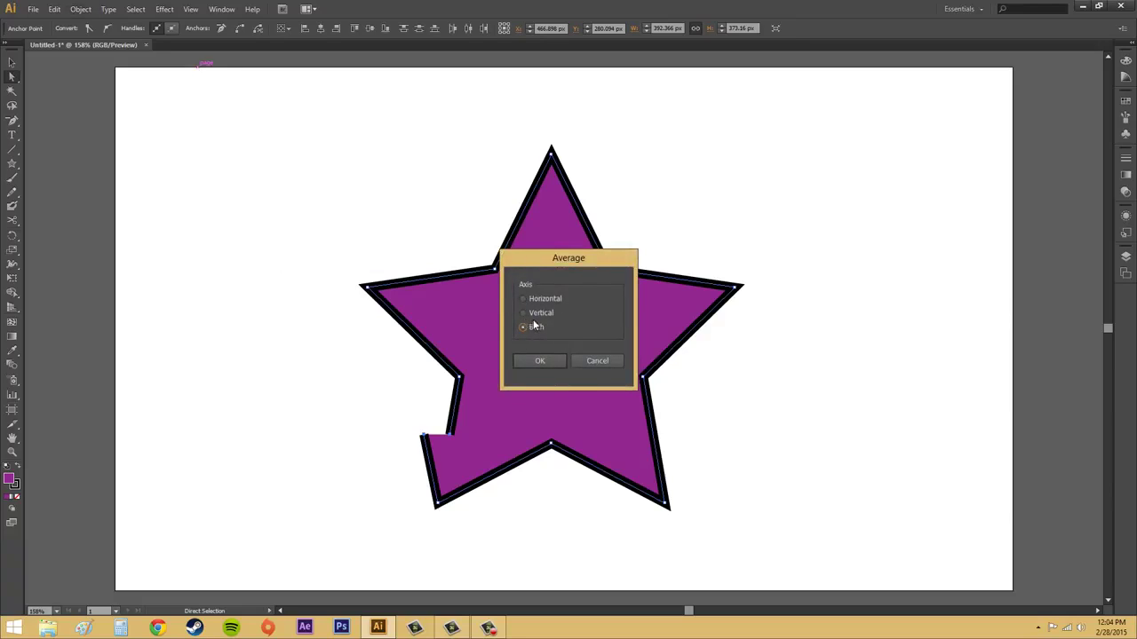
left_click(541, 361)
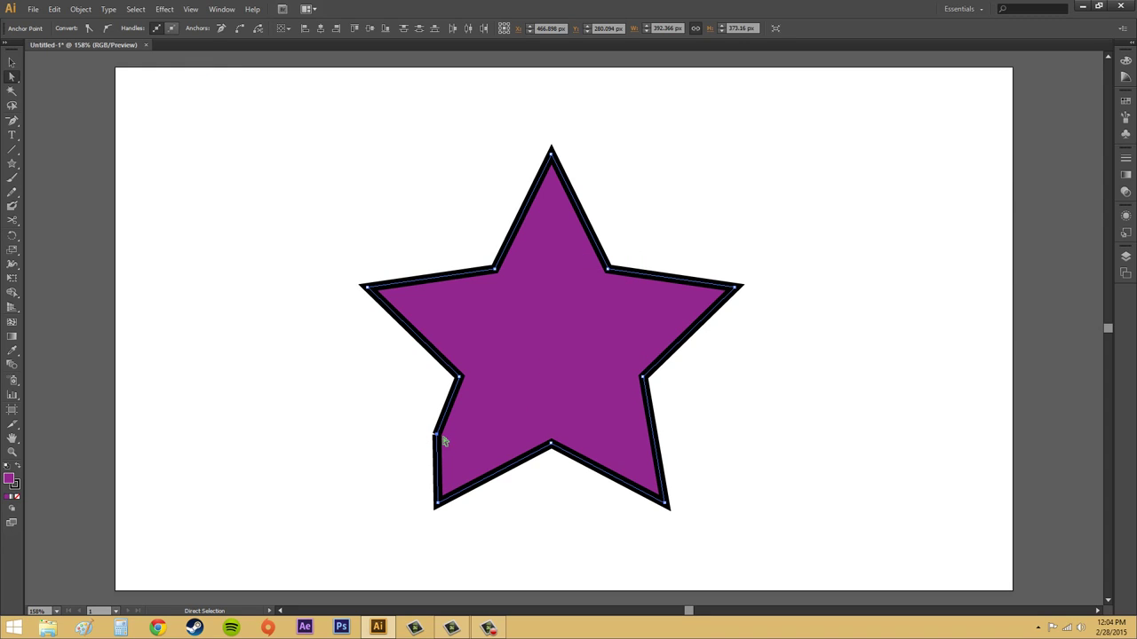
Move the averaged end points back toward the arm's original outer edge and delete them.
left_click_drag(438, 436, 457, 439)
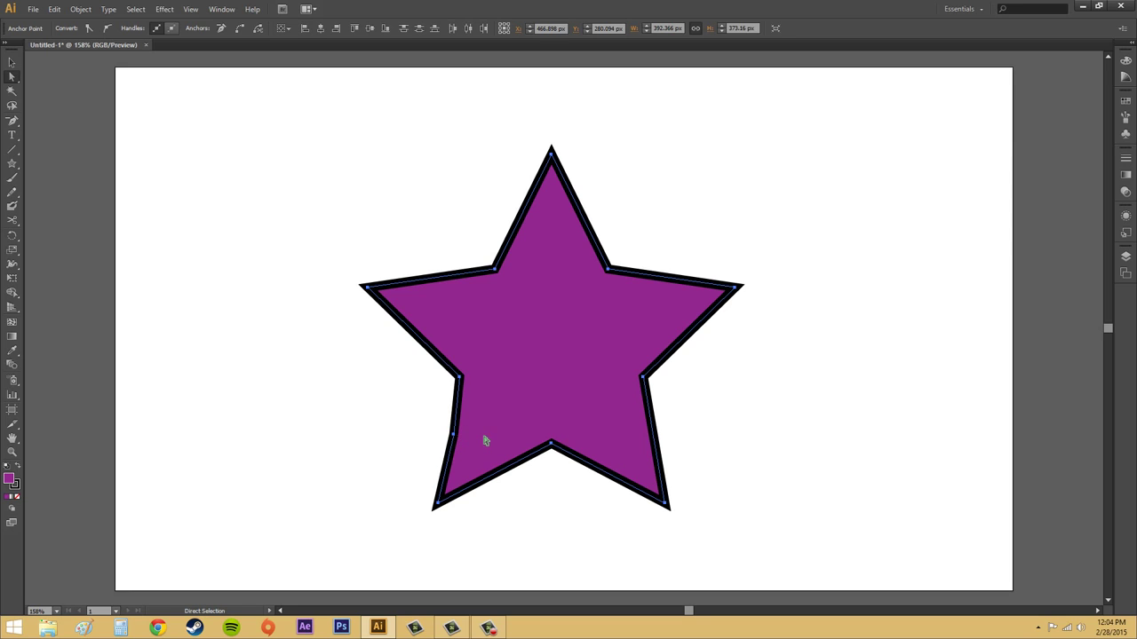
left_click(434, 426)
left_click(479, 444)
key("Delete")
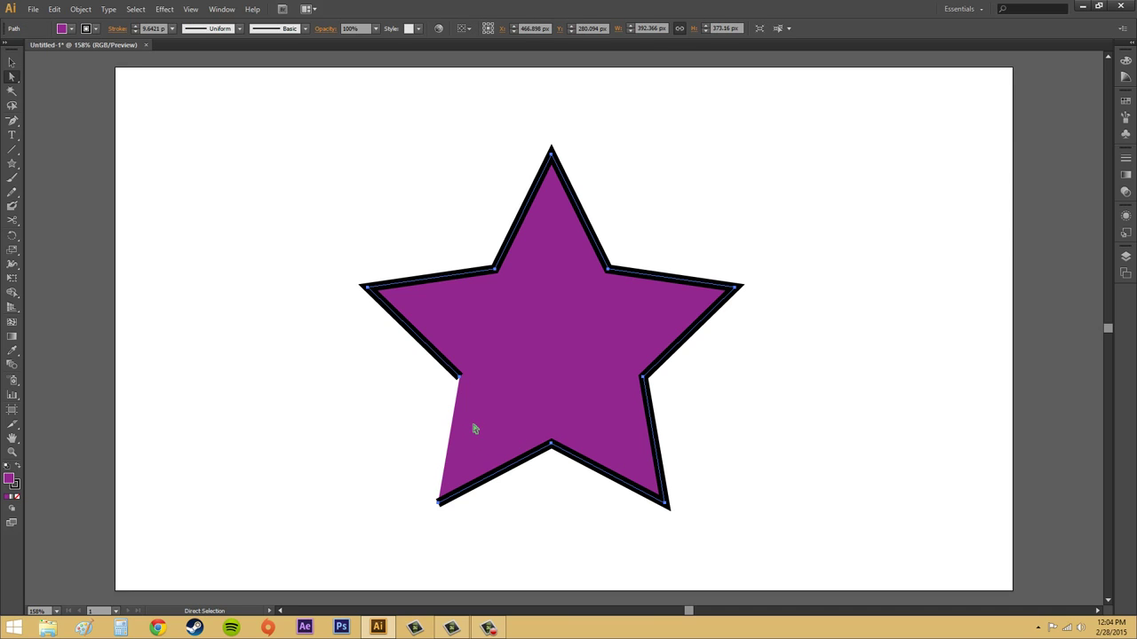
Undo the deletion, averaging and Scissors cut to restore the star's full outline.
key("v")
key("ctrl+z")
key("ctrl+z")
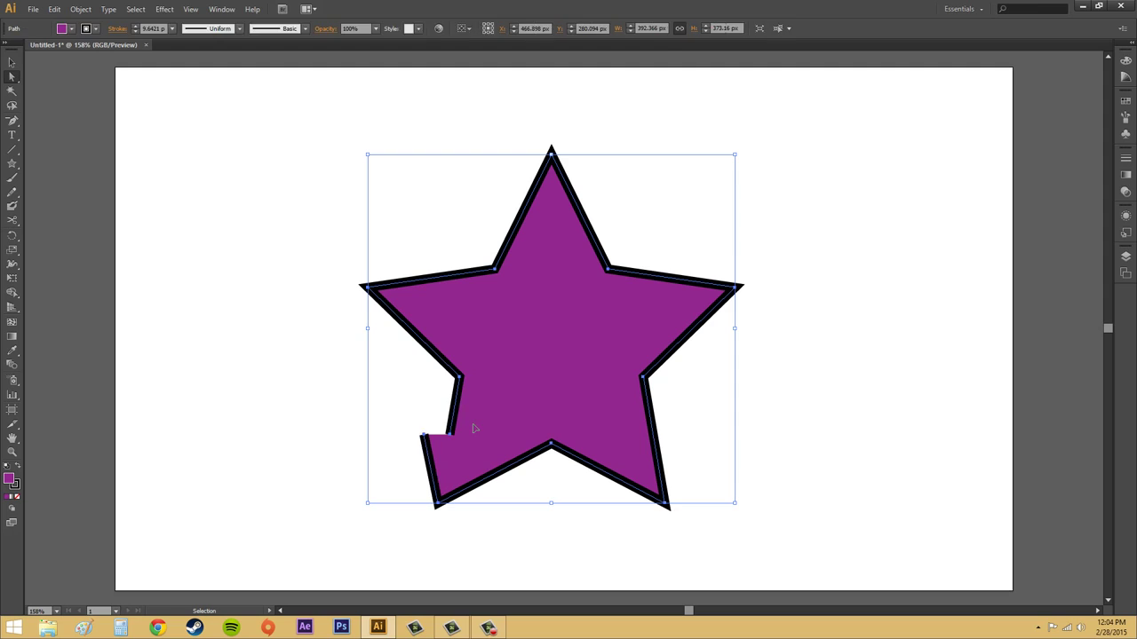
key("ctrl+shift+z")
key("a")
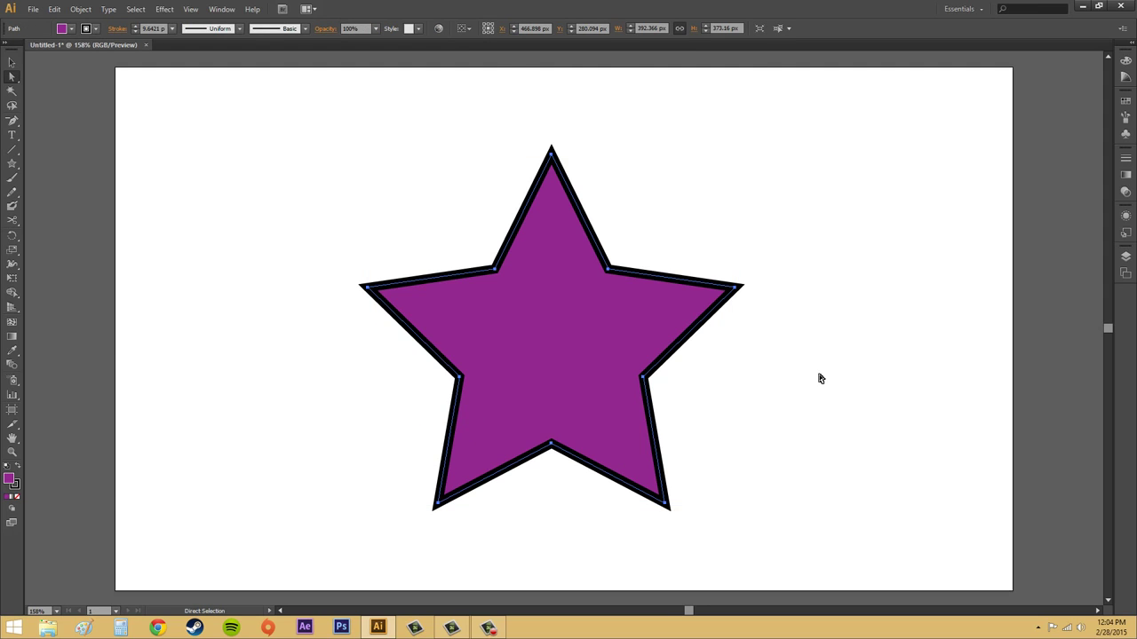